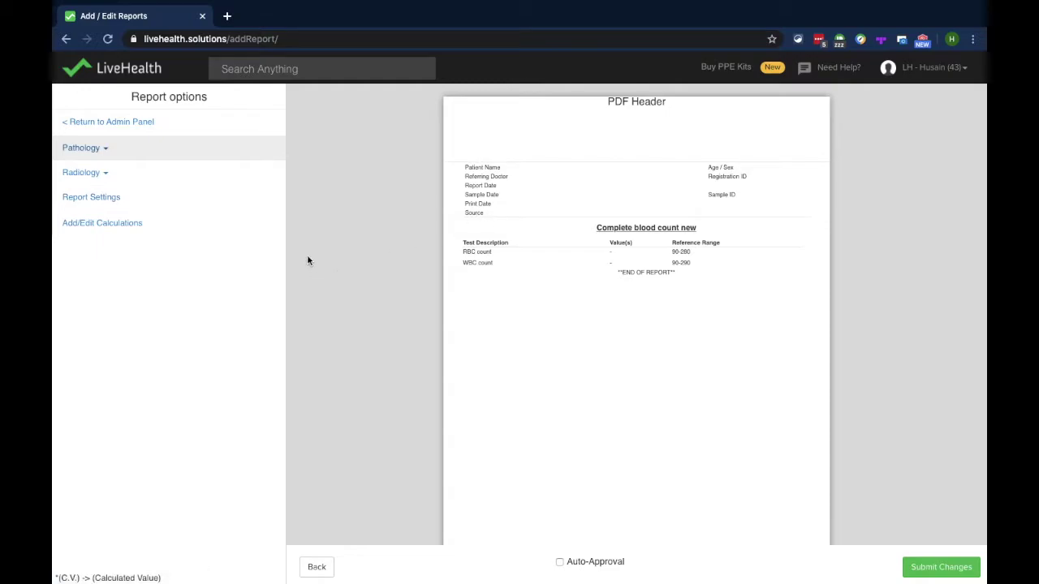
# Step: Create a pathology test with normal range named Para 1, with unit mg/dl and method spectometry
pyautogui.click(166, 155)
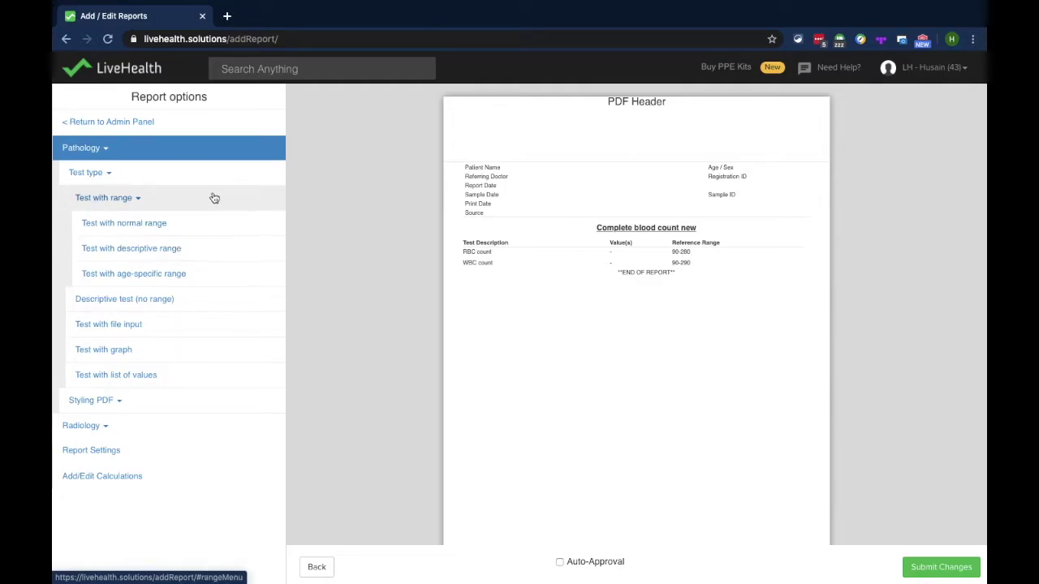
pyautogui.click(178, 230)
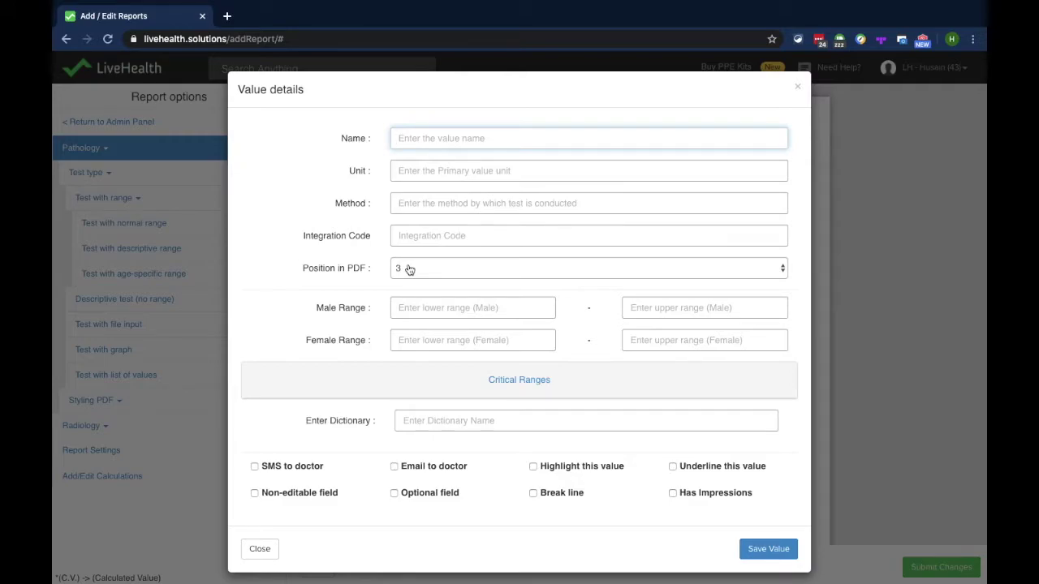
pyautogui.write('Para 1')
pyautogui.click(468, 179)
pyautogui.write('m')
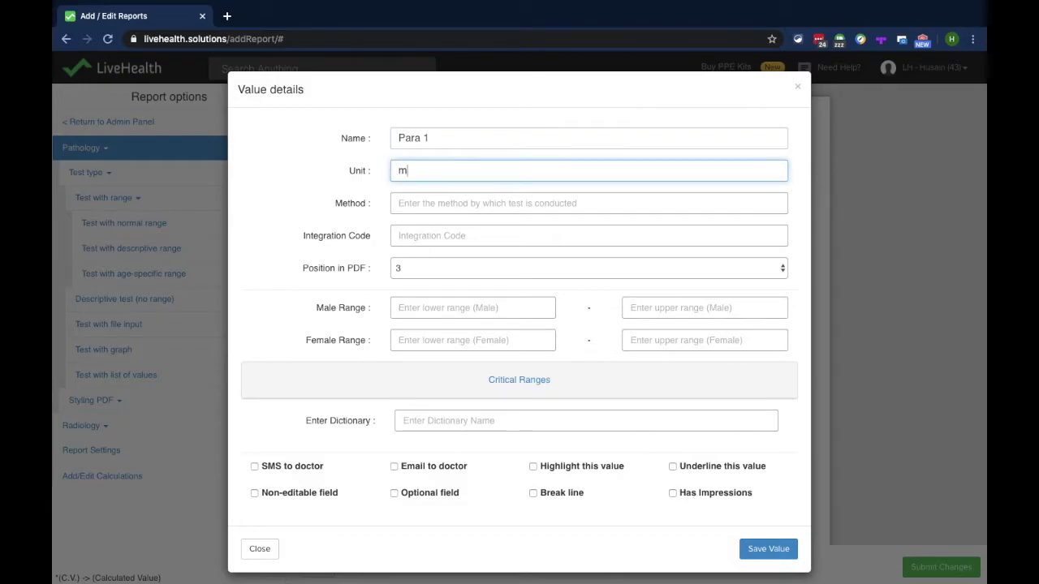
pyautogui.write('g/dl')
pyautogui.click(446, 206)
pyautogui.write('spectometry')
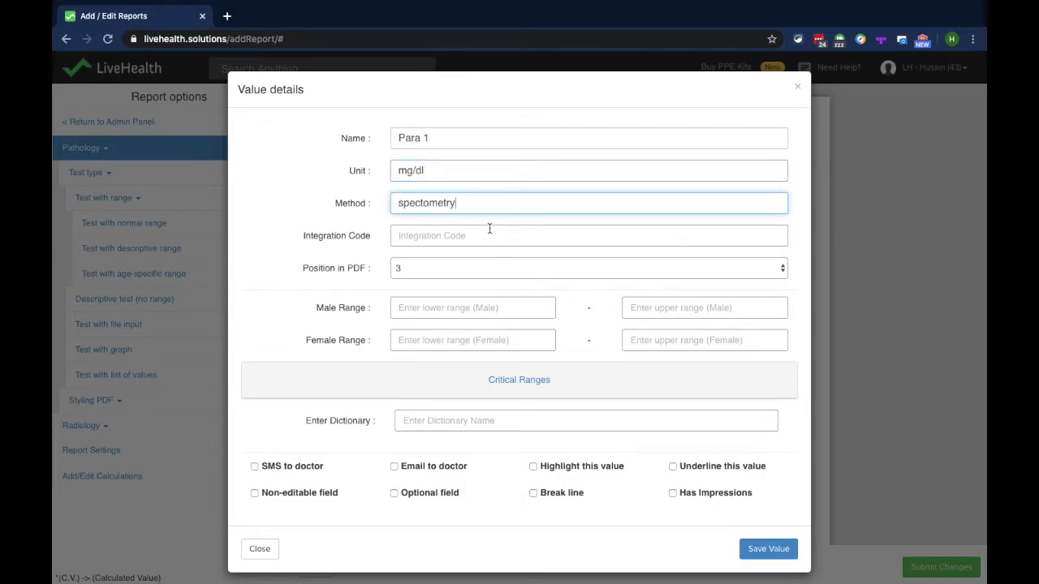
# Step: Set Para 1's male range to 10–15 and female range to 4–8, and save the value
pyautogui.click(447, 311)
pyautogui.write('10')
pyautogui.click(631, 310)
pyautogui.write('15')
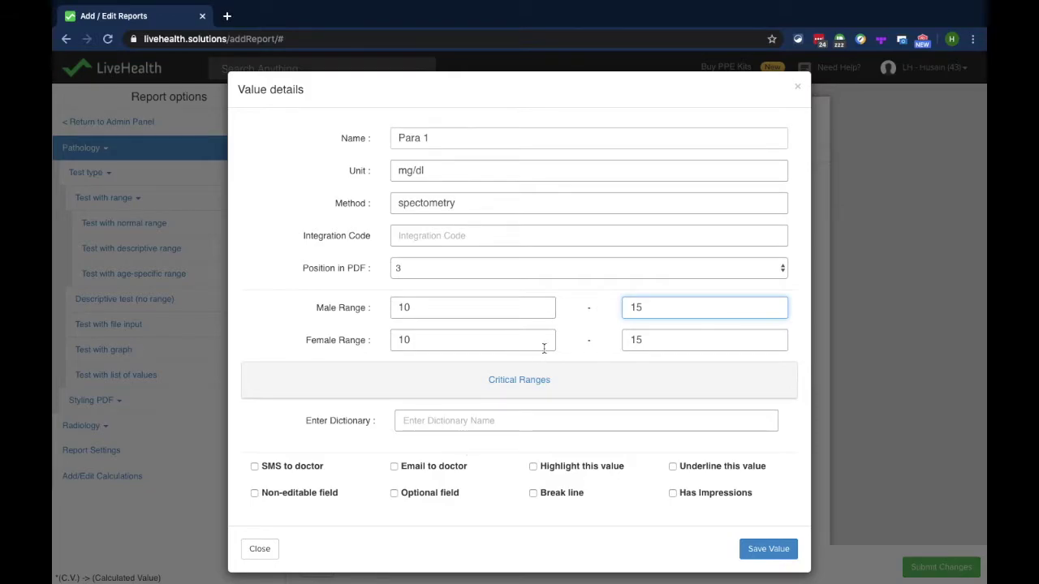
pyautogui.doubleClick(476, 348)
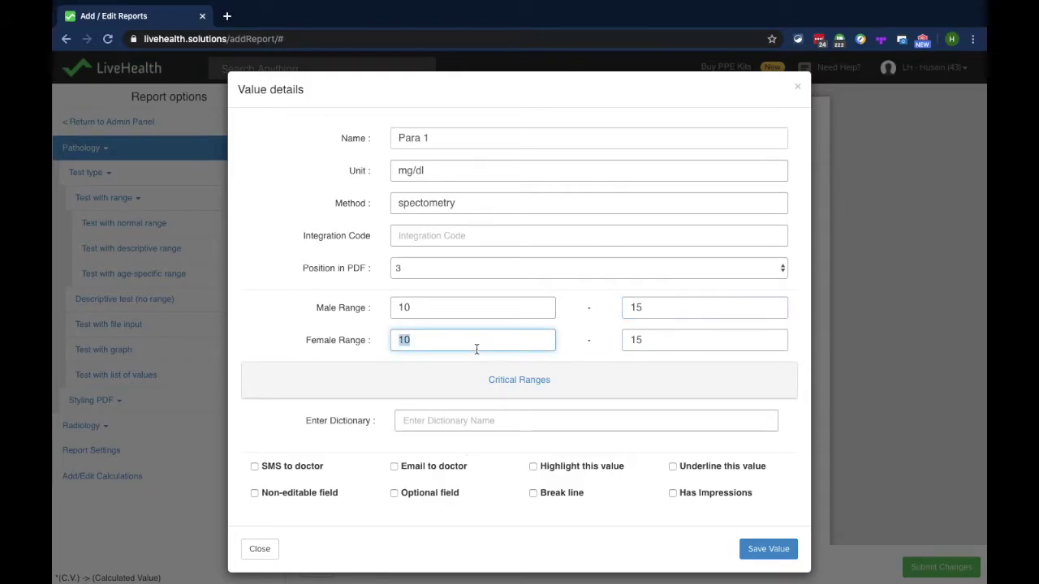
pyautogui.write('4')
pyautogui.doubleClick(686, 339)
pyautogui.write('8')
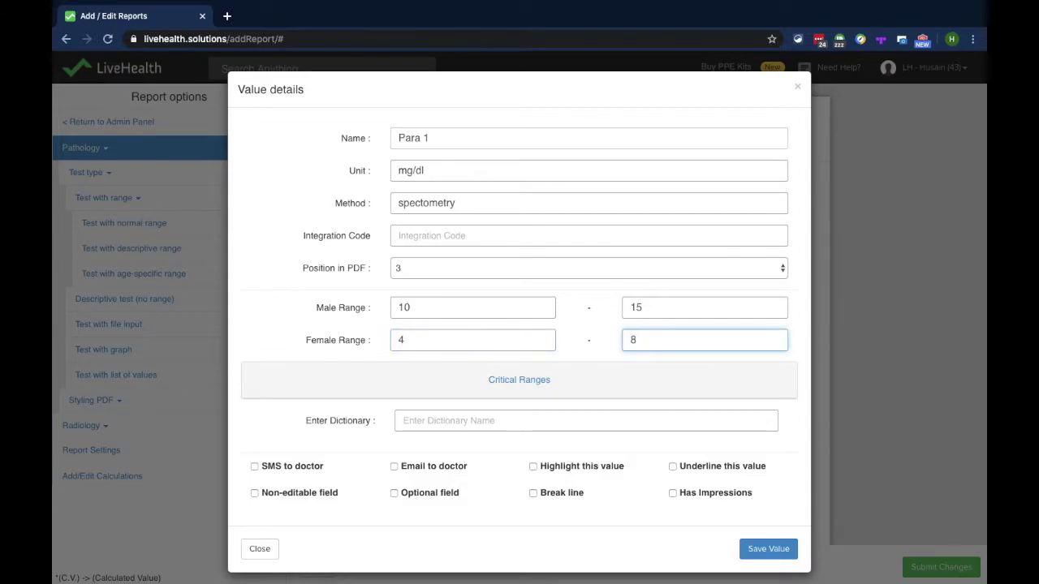
pyautogui.click(719, 396)
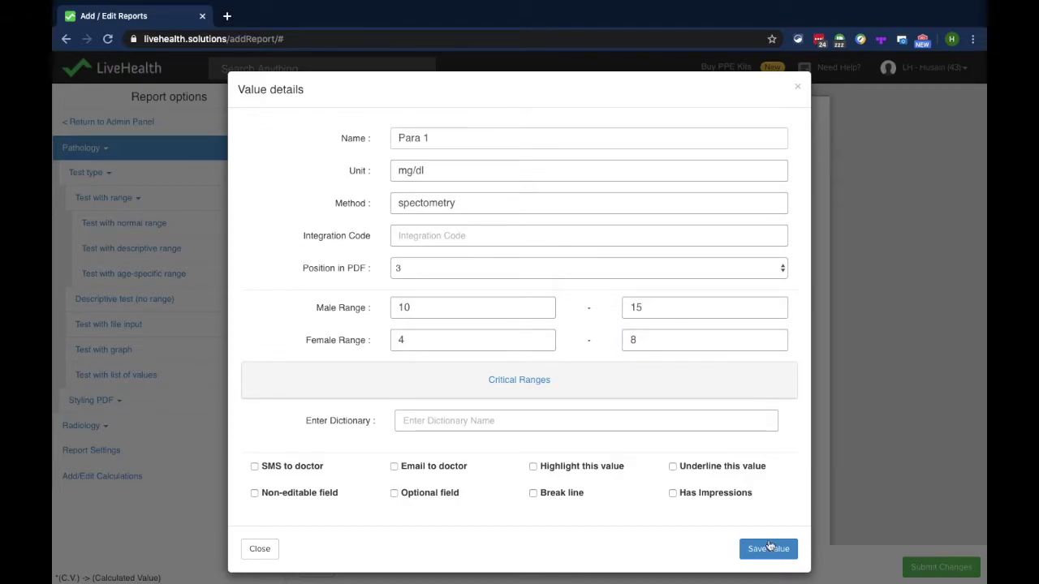
pyautogui.click(740, 551)
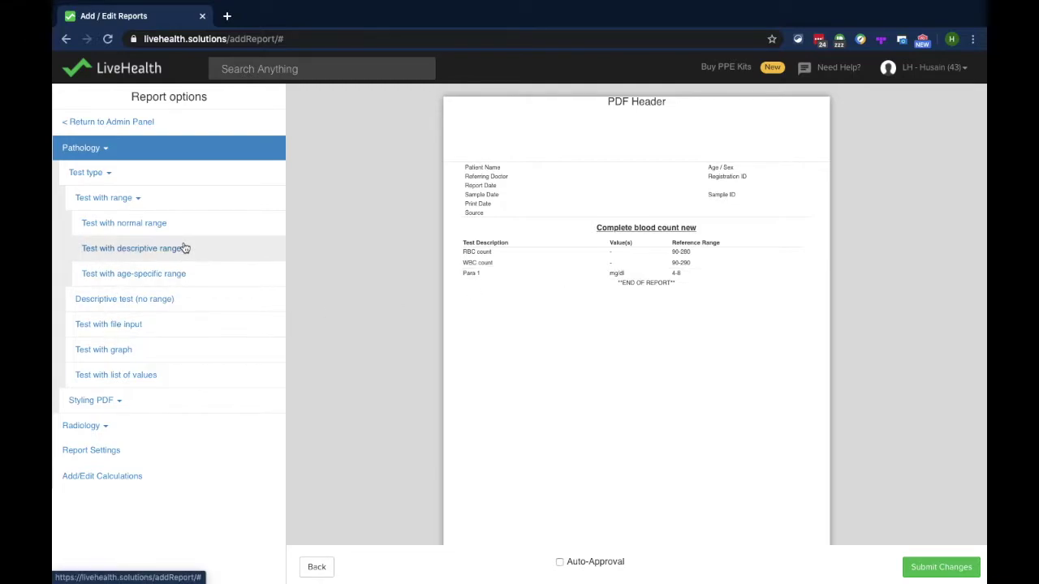
# Step: Start a test with age-specific range named Para 2 with unit mg/dl
pyautogui.click(149, 276)
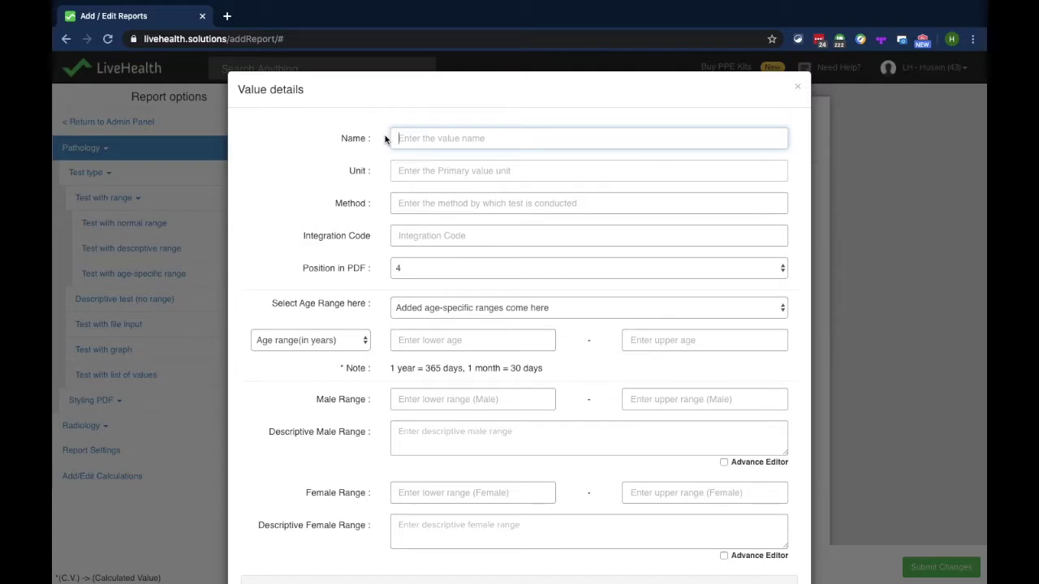
pyautogui.write('Para 2')
pyautogui.click(451, 180)
pyautogui.write('mg/dl')
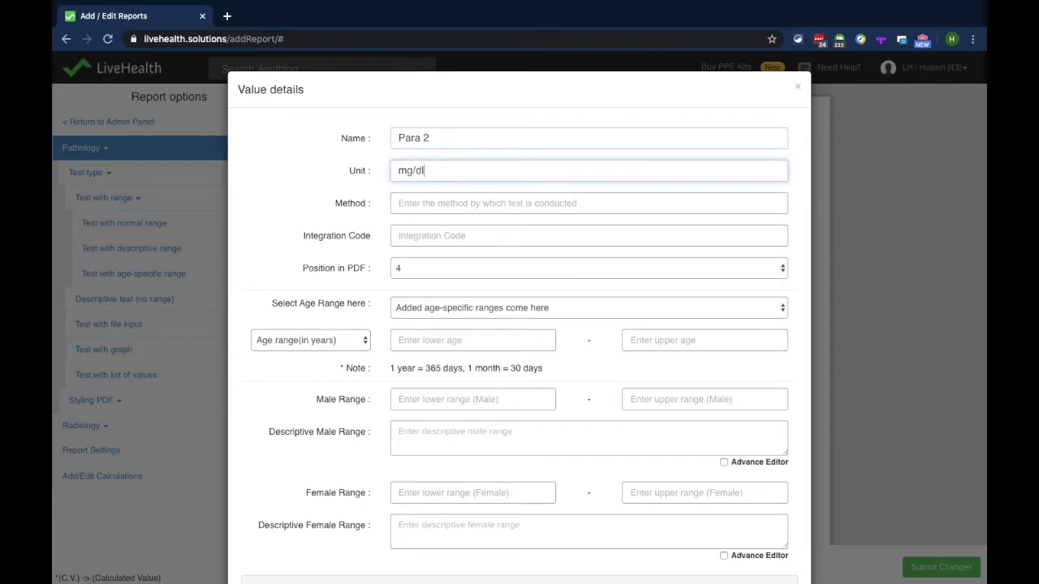
pyautogui.click(447, 204)
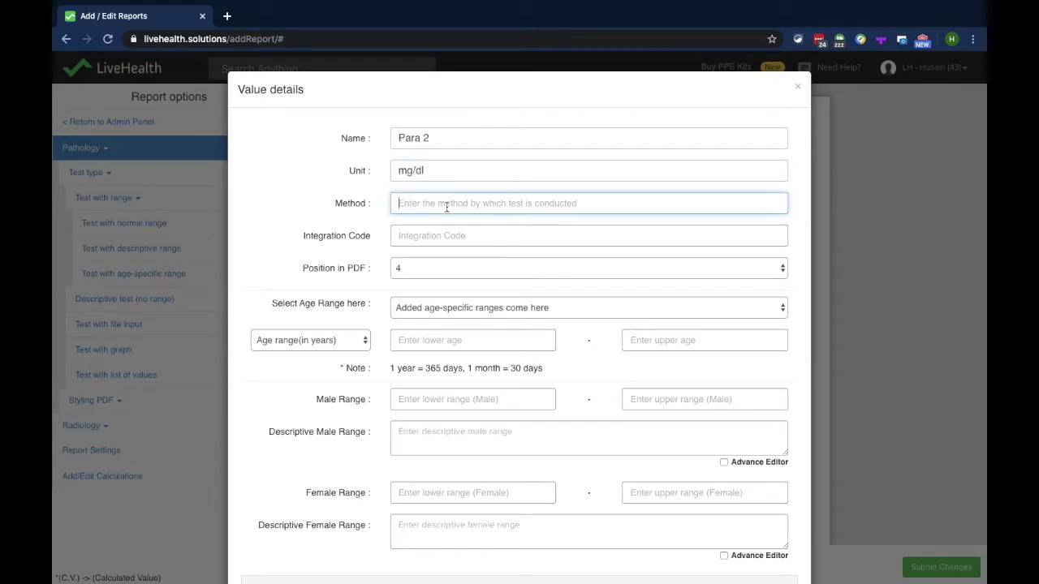
pyautogui.click(430, 307)
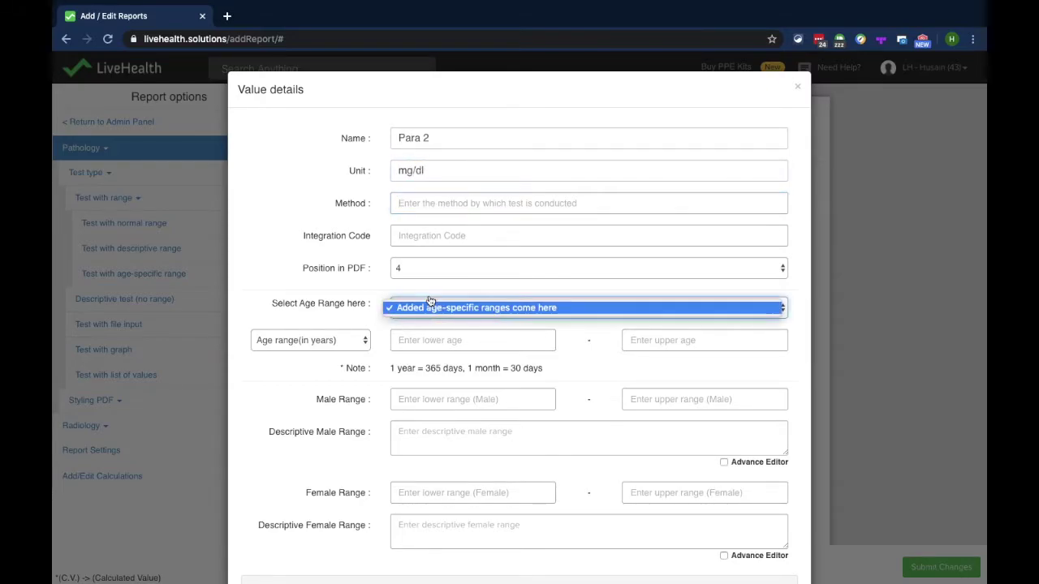
pyautogui.click(365, 326)
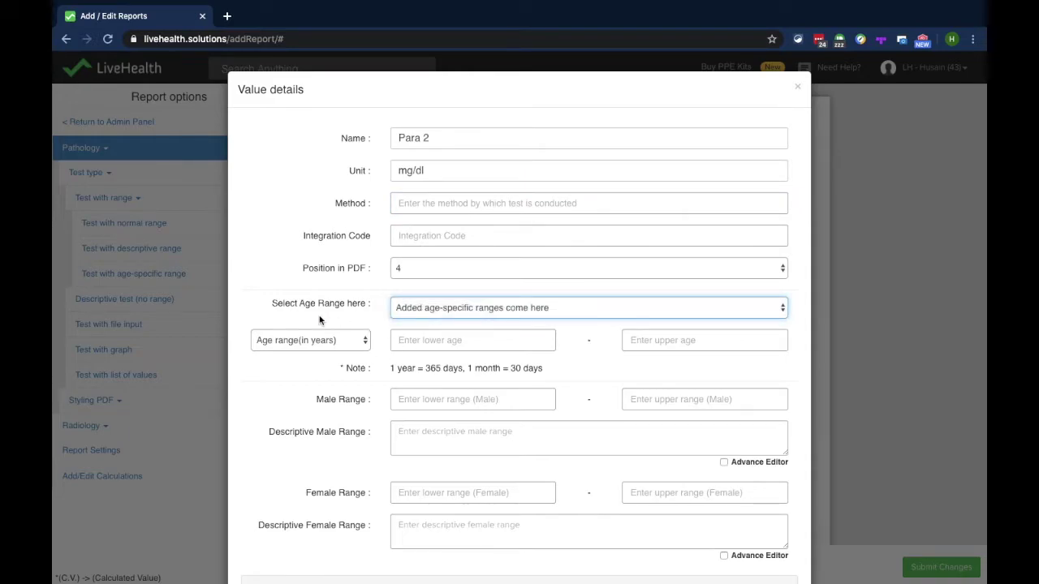
# Step: Define Para 2's first age range in days, from 0 to 30
pyautogui.click(439, 345)
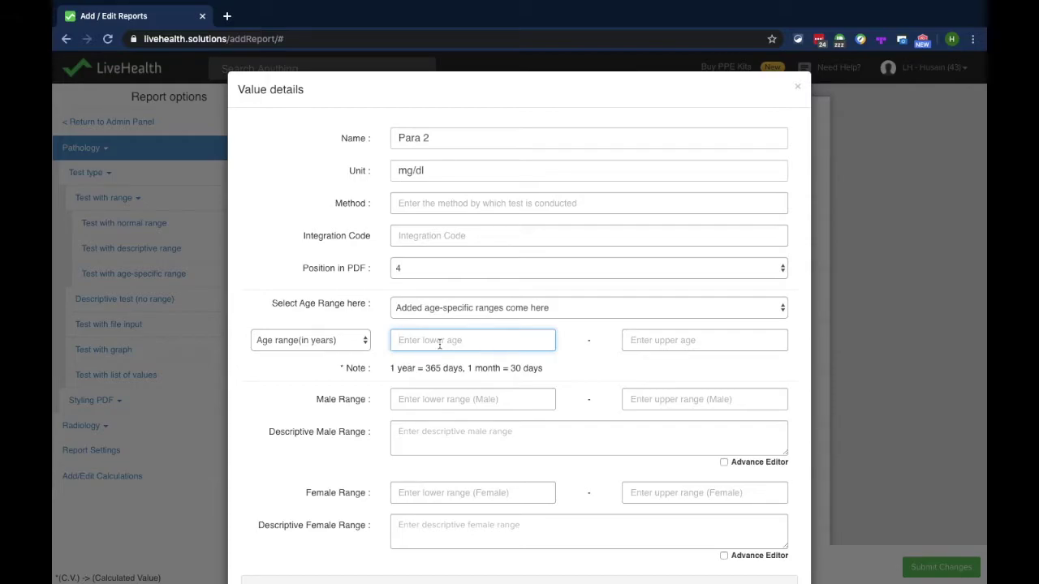
pyautogui.write('0')
pyautogui.click(270, 344)
pyautogui.click(275, 366)
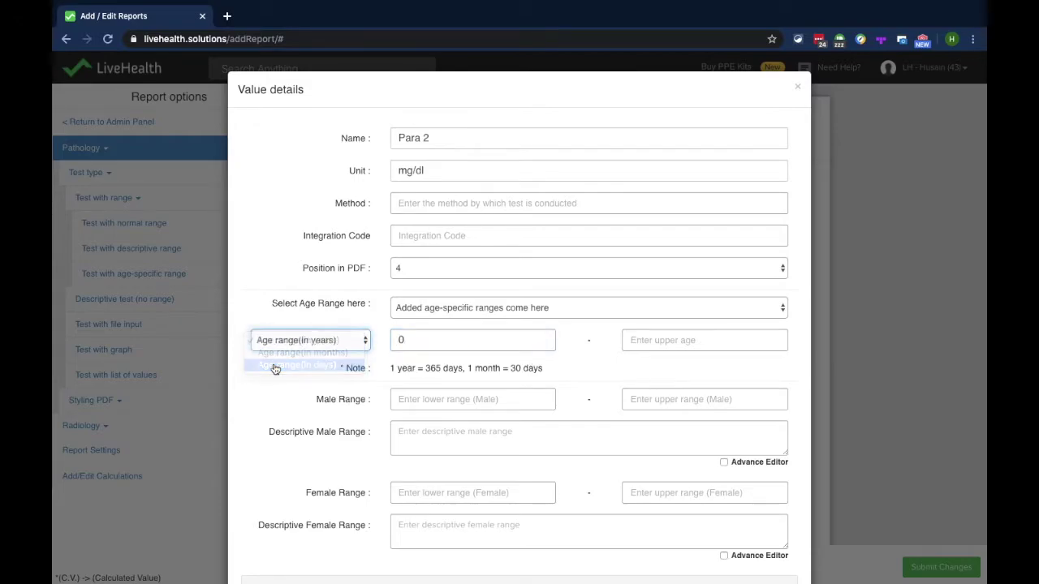
pyautogui.click(675, 331)
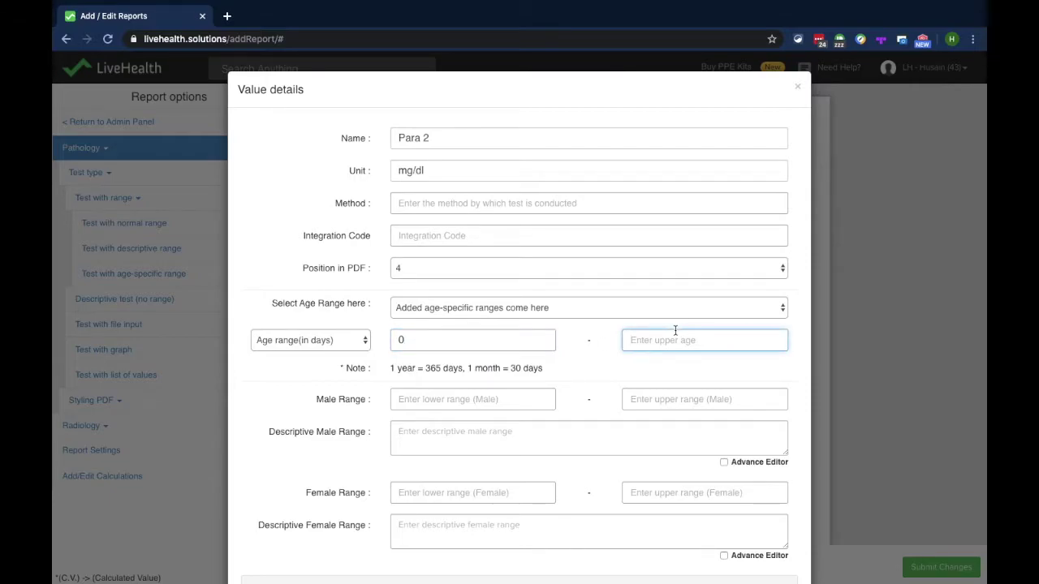
pyautogui.write('30')
# Step: Set the male and female ranges to 2–5 for the 0–30 day age group and add the range
pyautogui.click(475, 405)
pyautogui.write('2')
pyautogui.click(678, 399)
pyautogui.write('5')
pyautogui.scroll(-1, 563, 504)
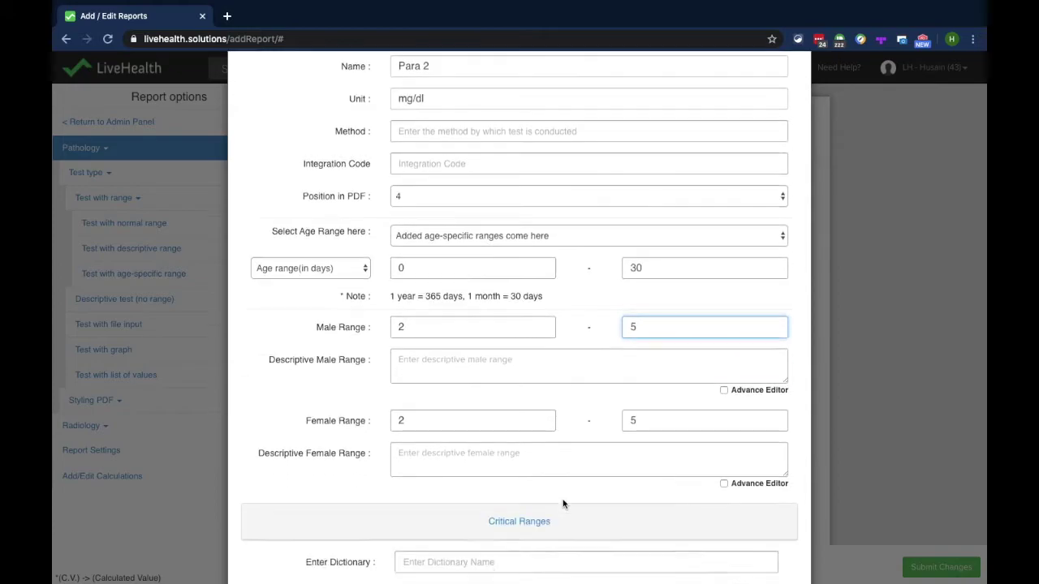
pyautogui.scroll(-1, 563, 504)
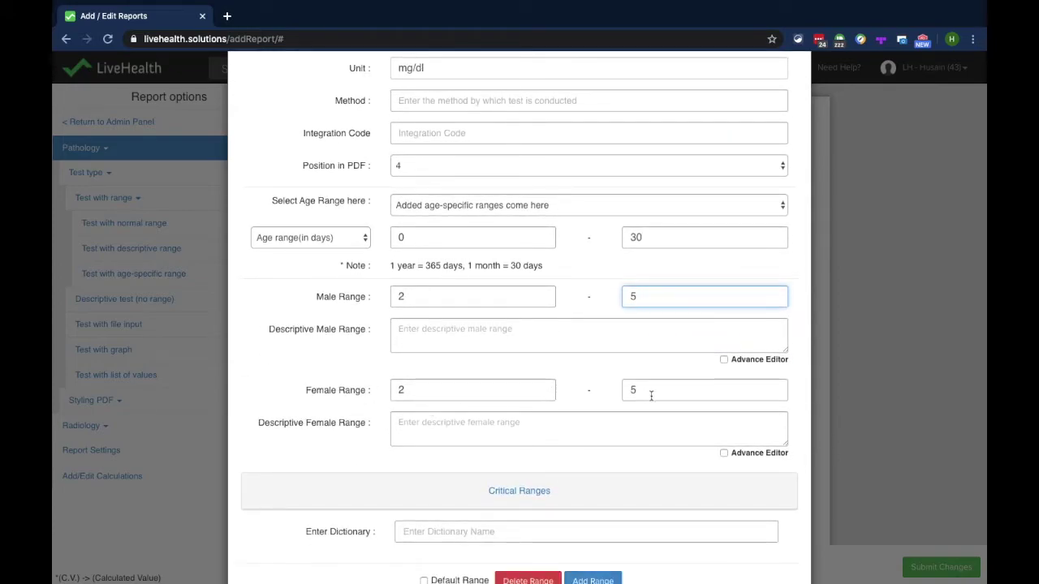
pyautogui.scroll(-2, 651, 395)
pyautogui.click(581, 502)
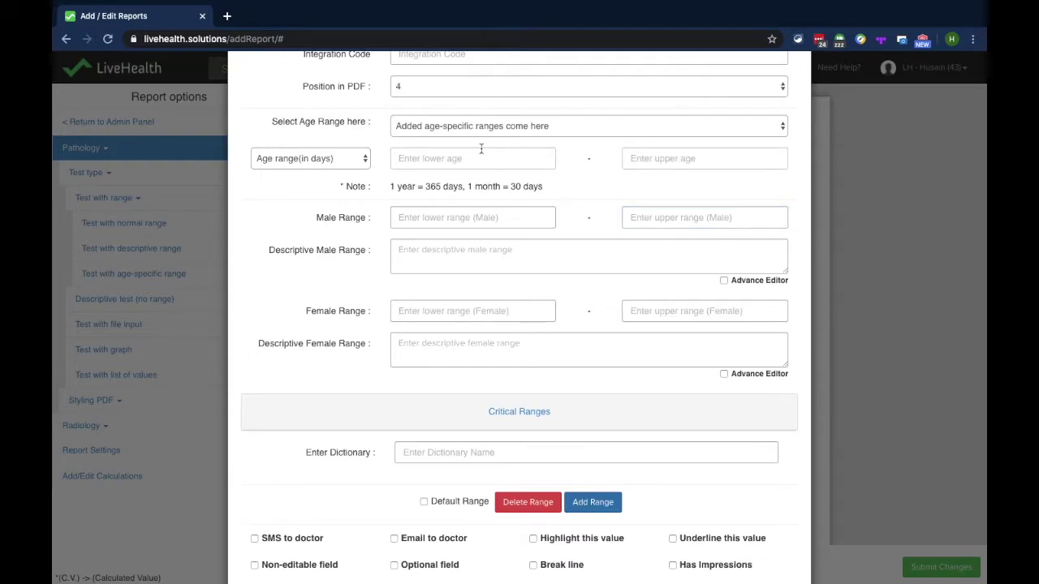
pyautogui.click(421, 130)
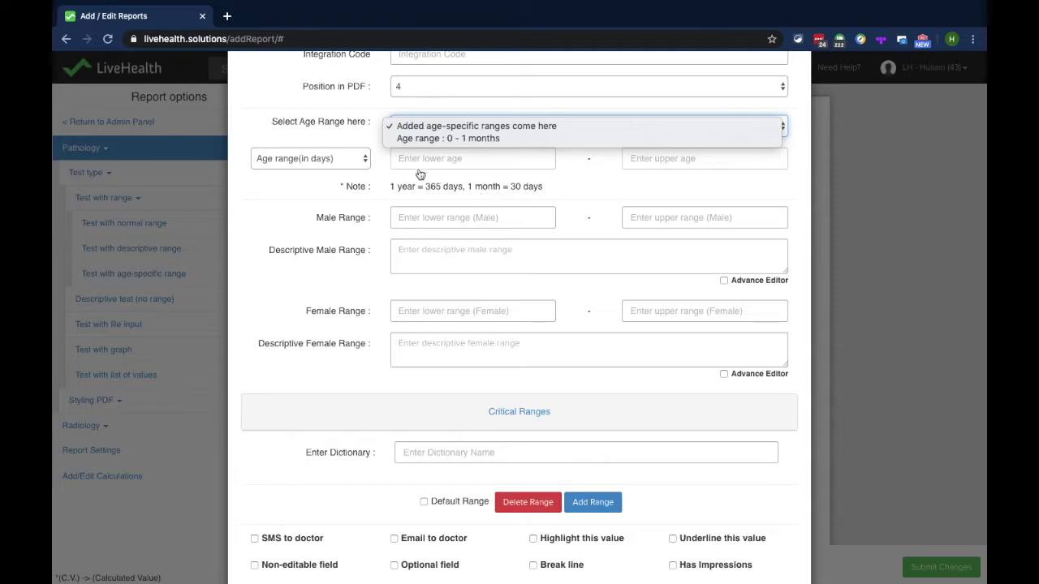
pyautogui.click(324, 180)
# Step: Define a second age range for Para 2 in months, from 1 to 5
pyautogui.click(336, 161)
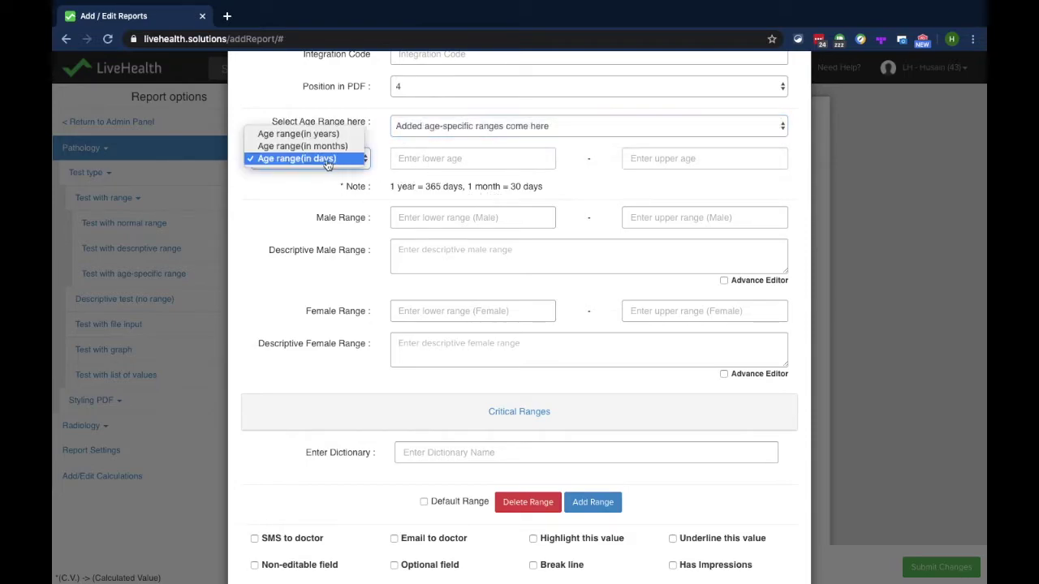
pyautogui.click(329, 147)
pyautogui.click(405, 161)
pyautogui.write('1')
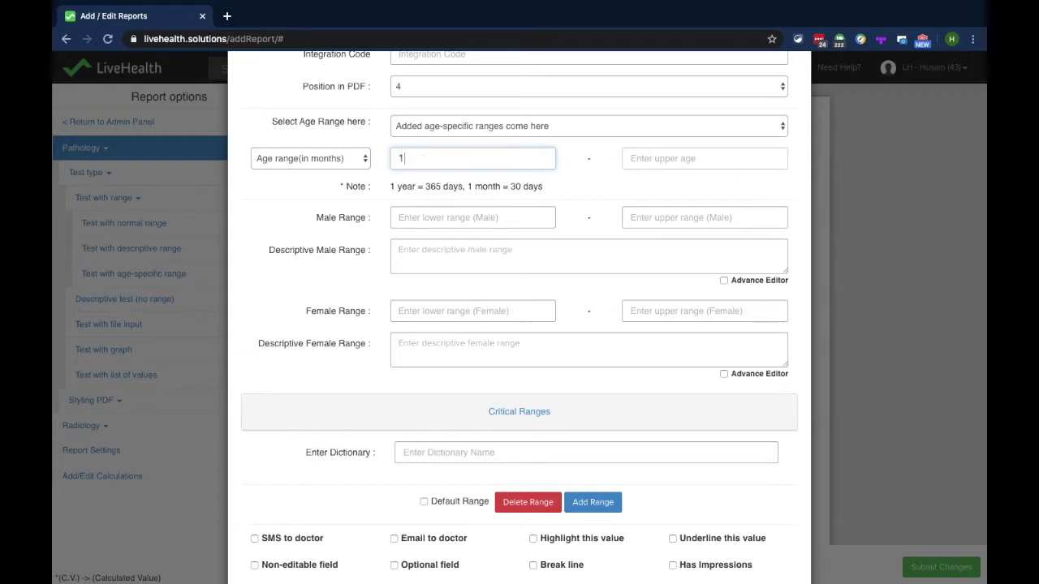
pyautogui.click(670, 155)
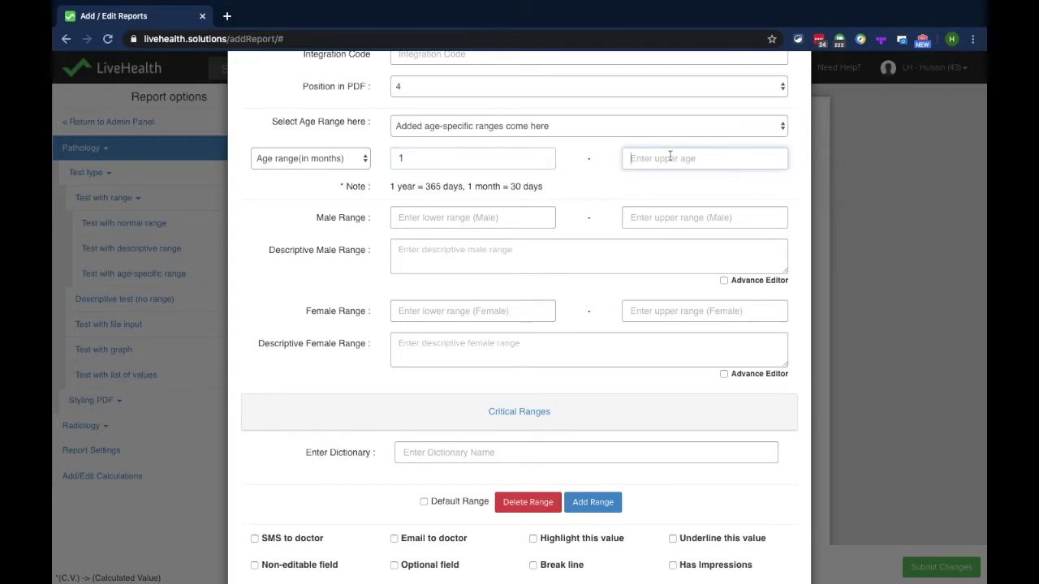
pyautogui.write('5')
pyautogui.press('Tab')
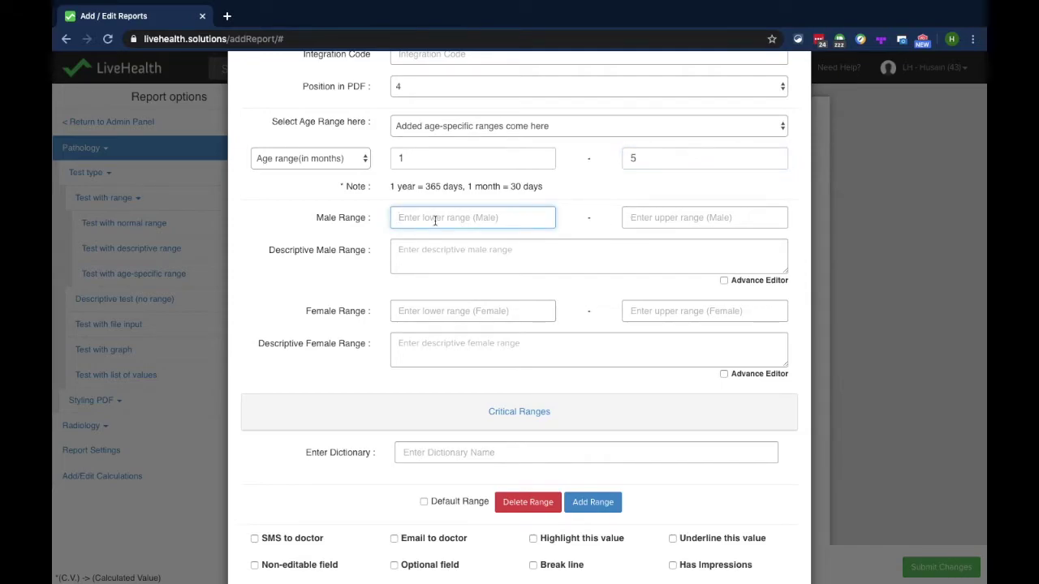
# Step: Set the male and female ranges to 3–5 for ages 1–5 months and add the range
pyautogui.write('3')
pyautogui.click(680, 218)
pyautogui.write('5')
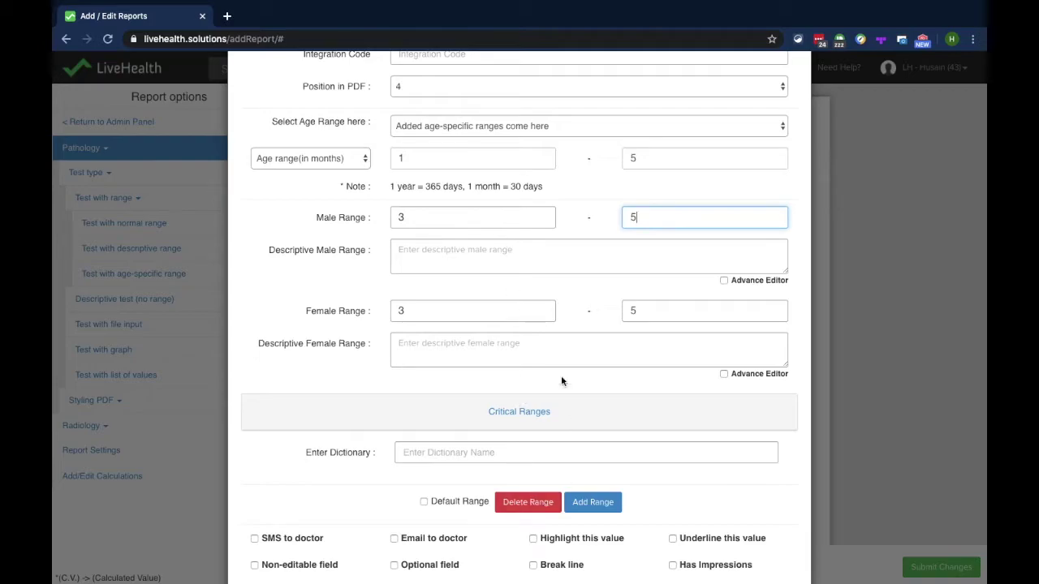
pyautogui.click(593, 501)
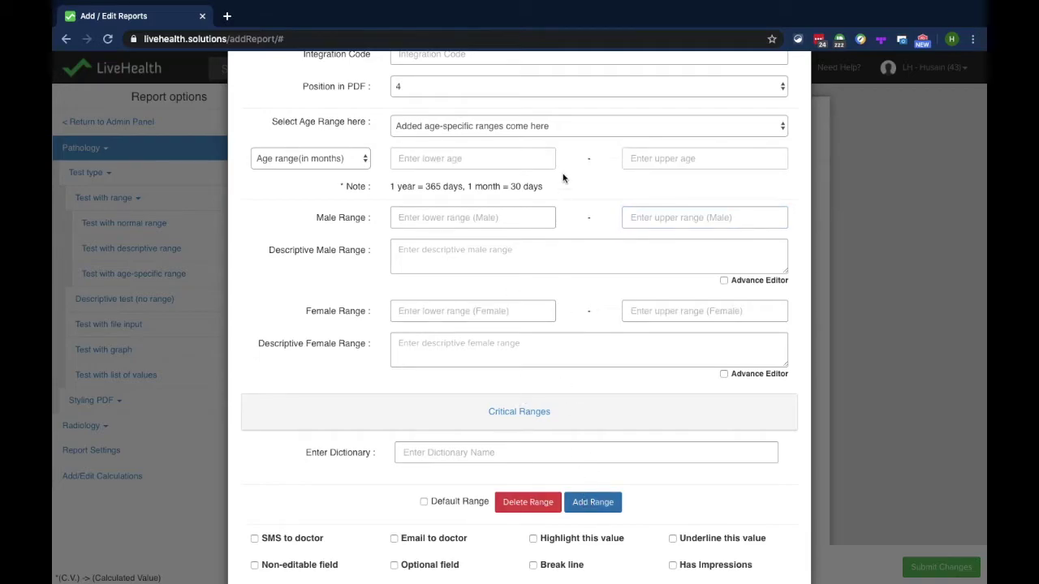
pyautogui.click(577, 127)
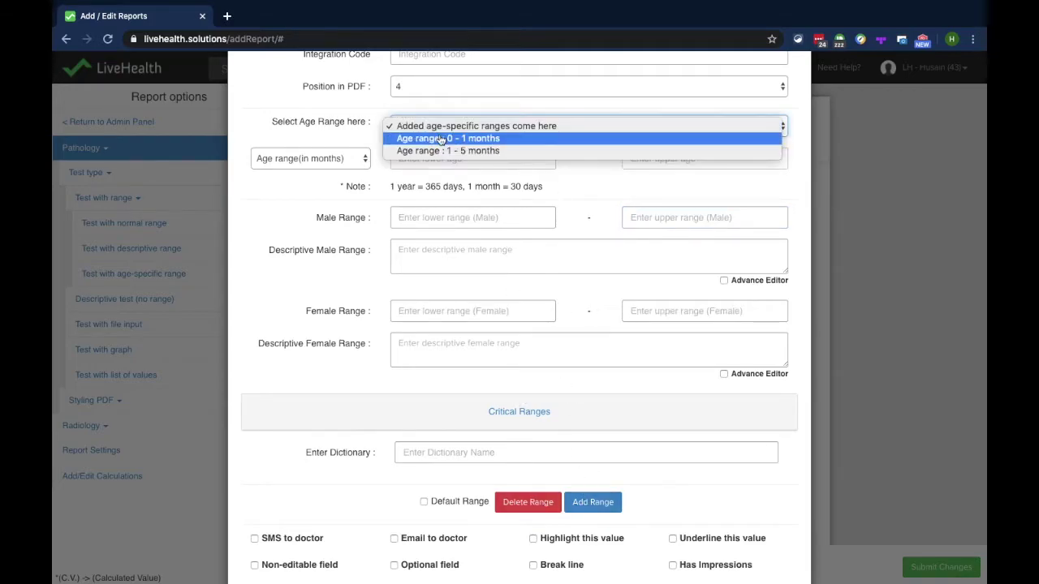
pyautogui.click(319, 201)
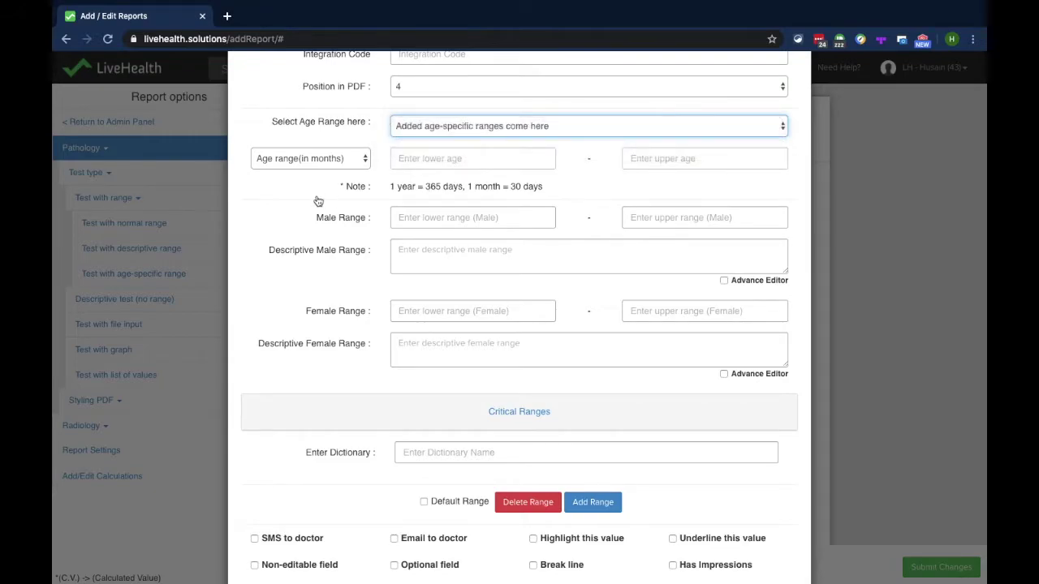
# Step: Add a third age range of 5 to 12 months with male and female ranges of 3–7
pyautogui.click(411, 161)
pyautogui.write('5')
pyautogui.click(672, 158)
pyautogui.write('12')
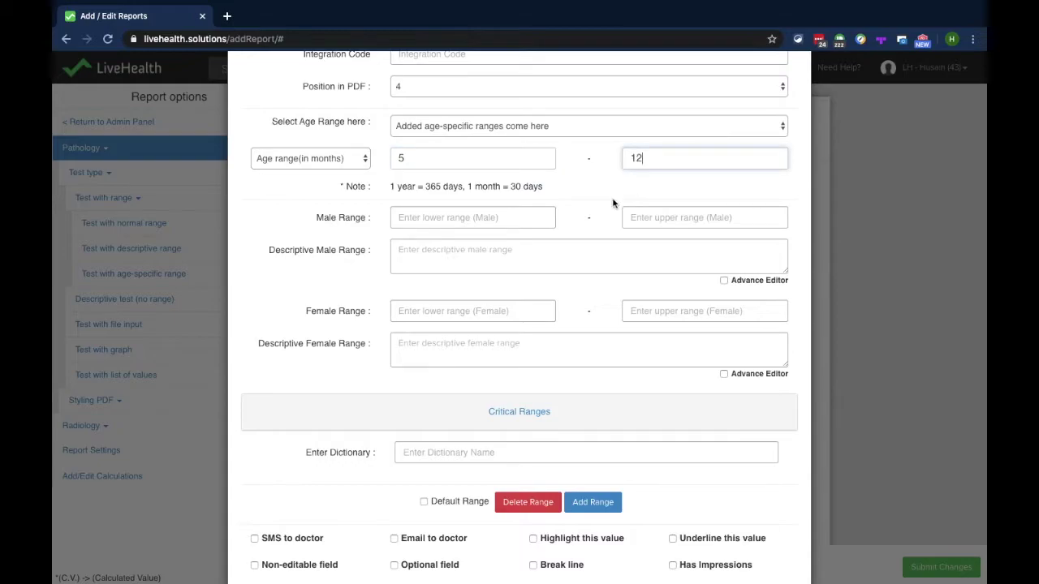
pyautogui.click(494, 215)
pyautogui.write('3')
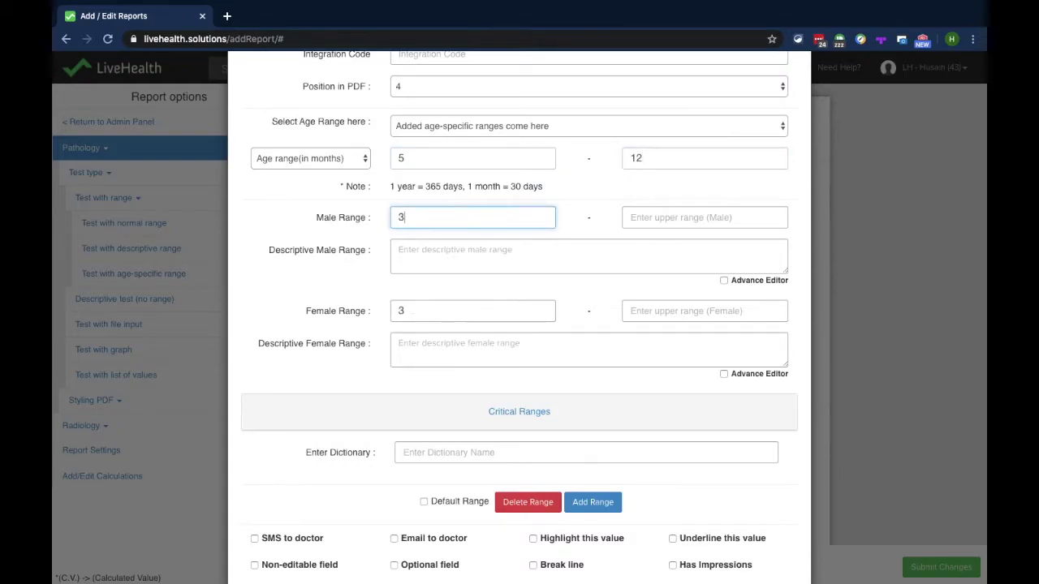
pyautogui.click(664, 219)
pyautogui.write('7')
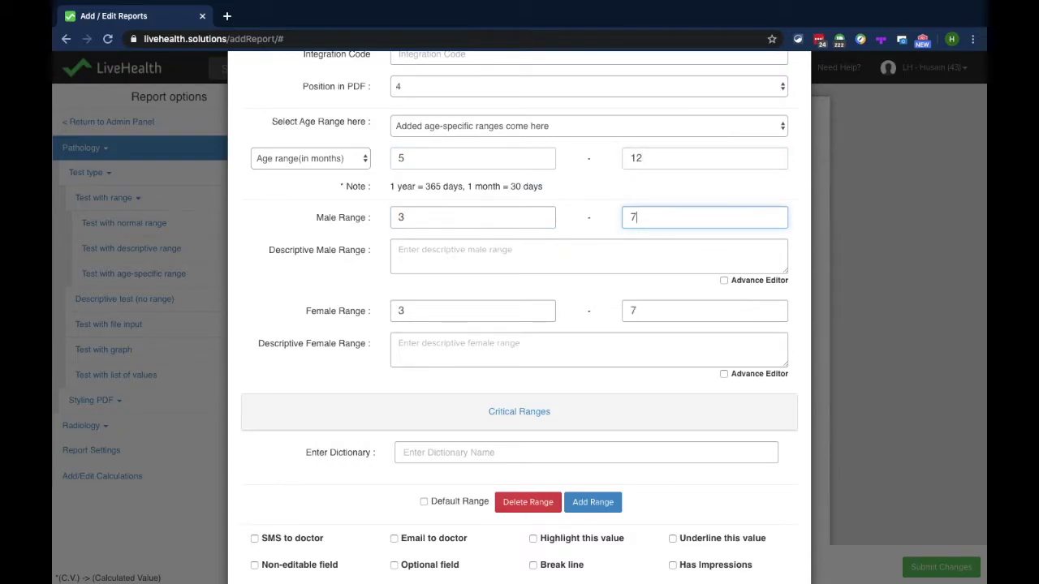
pyautogui.click(592, 502)
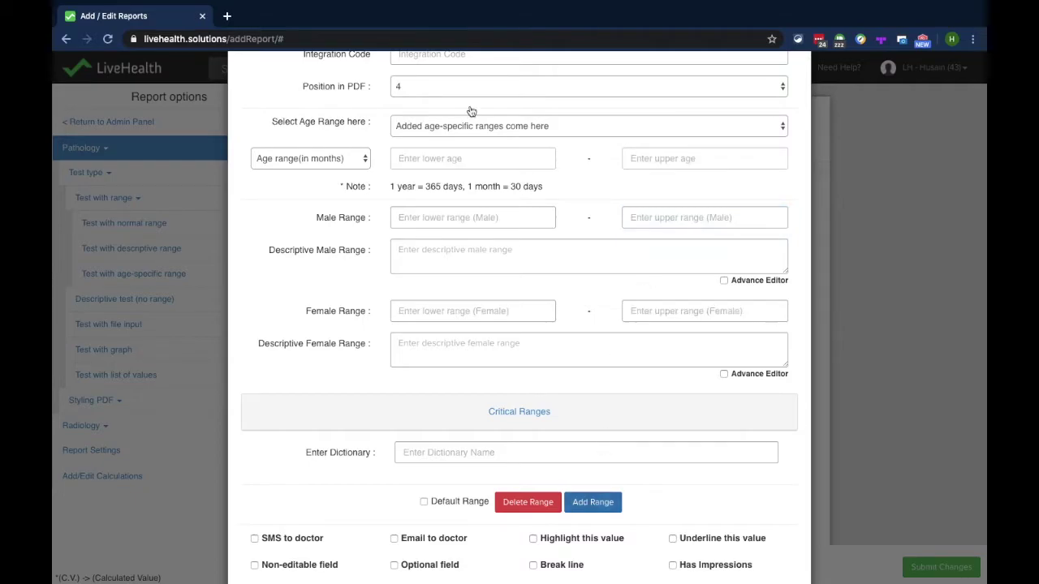
pyautogui.click(484, 134)
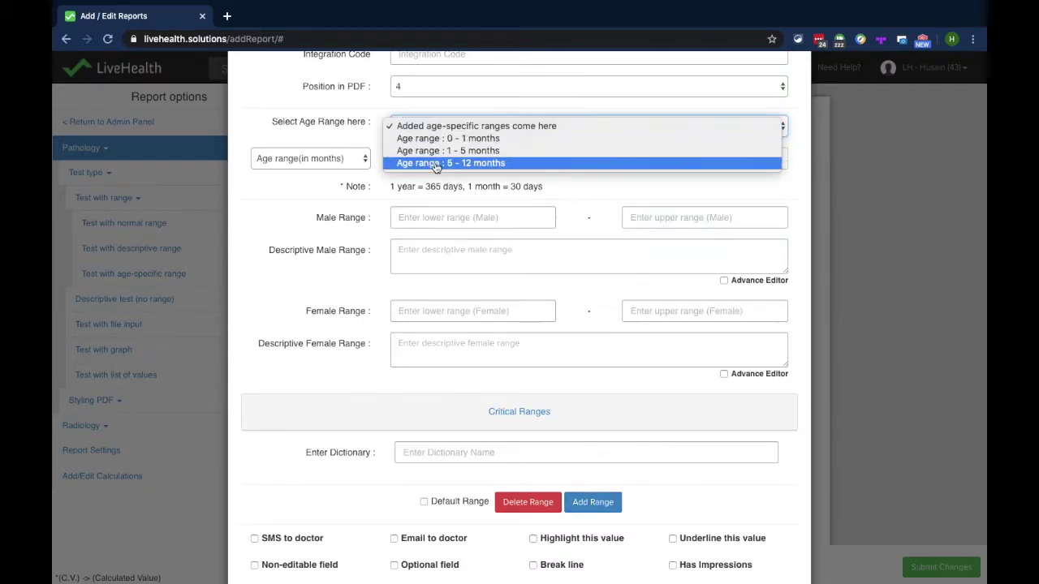
pyautogui.click(316, 221)
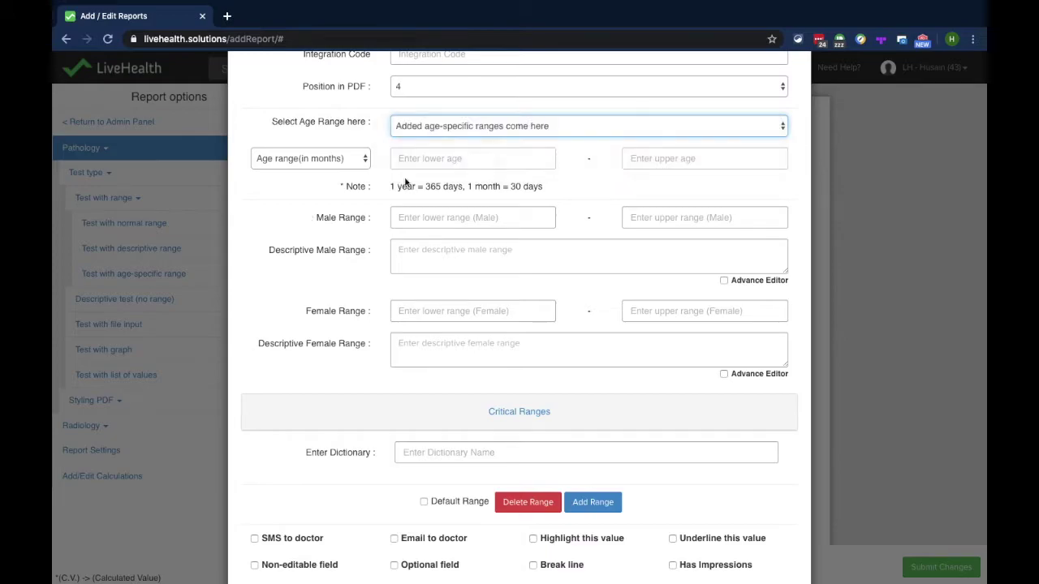
# Step: Define a fourth age range for Para 2 in years, from 1 to 12
pyautogui.click(304, 160)
pyautogui.click(324, 147)
pyautogui.click(412, 150)
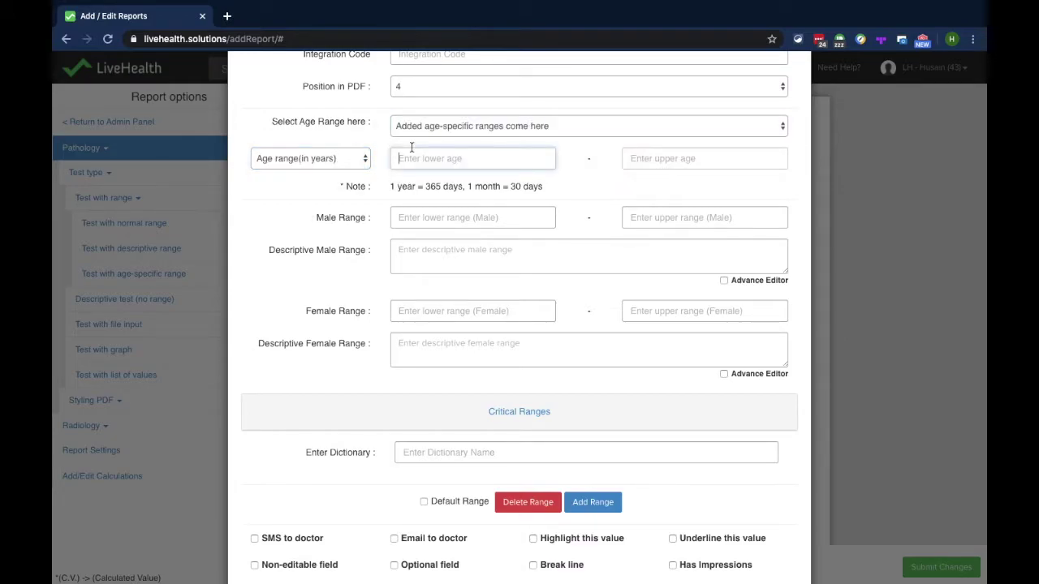
pyautogui.write('1')
pyautogui.click(675, 157)
pyautogui.write('12')
# Step: Set the male and female ranges to 1–5 for ages 1–12 years and add the range
pyautogui.click(507, 217)
pyautogui.write('1')
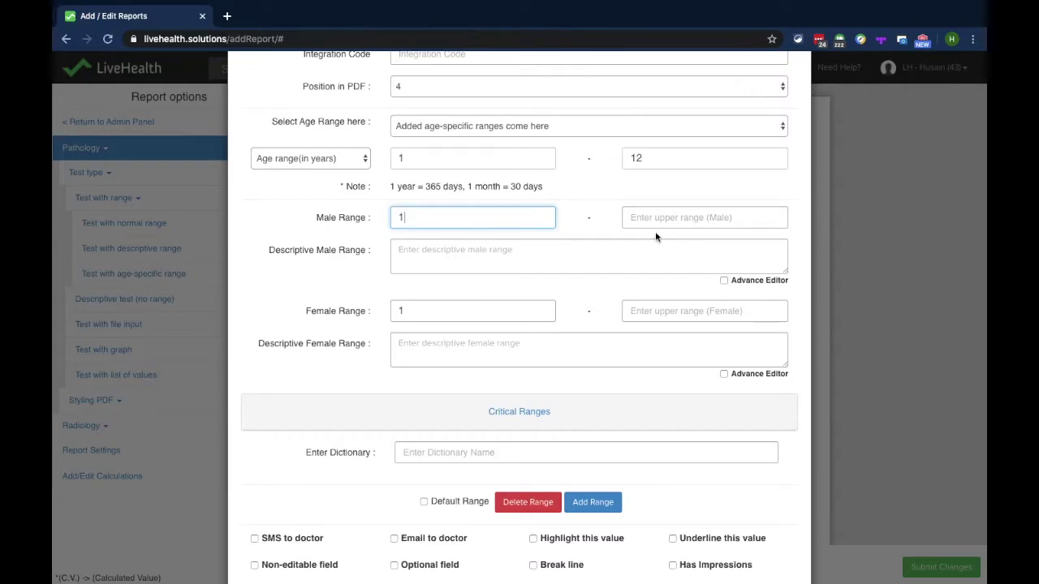
pyautogui.click(668, 219)
pyautogui.write('5')
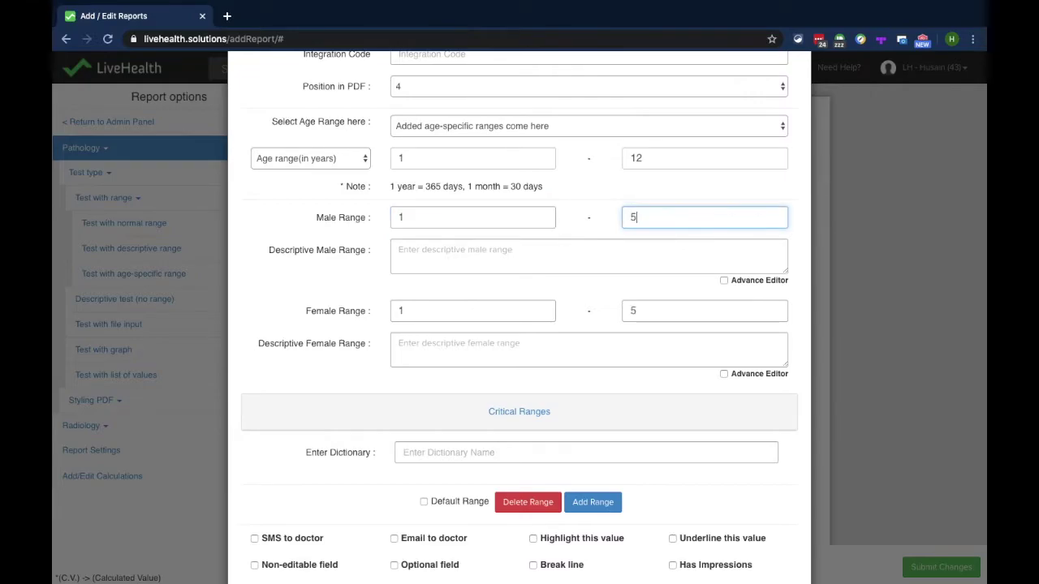
pyautogui.click(593, 502)
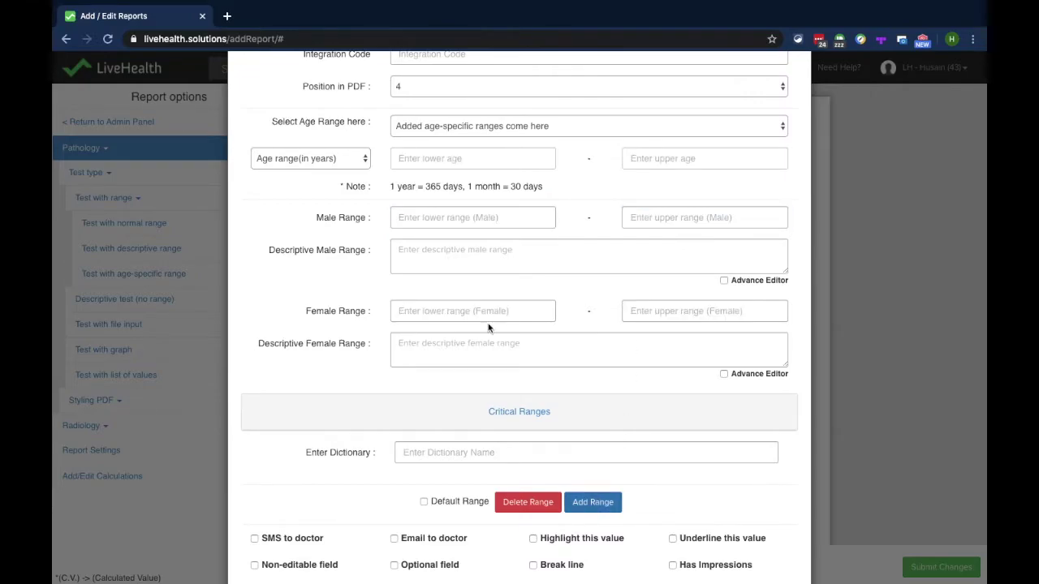
# Step: Define a fifth age range for Para 2 from 12 to 80 years
pyautogui.click(474, 129)
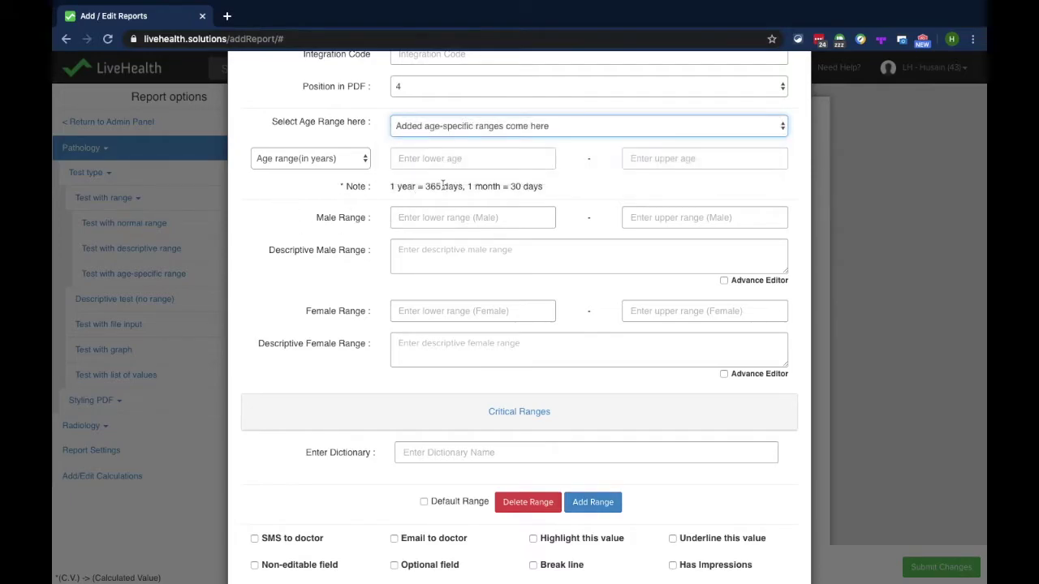
pyautogui.click(416, 162)
pyautogui.write('12')
pyautogui.click(634, 159)
pyautogui.write('80')
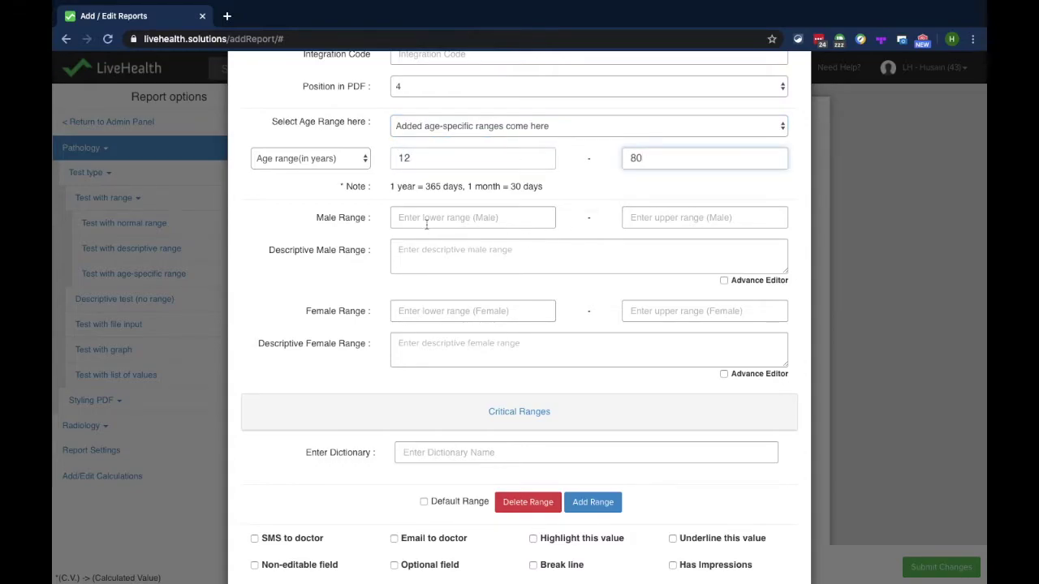
# Step: Set the male and female ranges to 2–13 for ages 12–80 years and add the range
pyautogui.click(427, 217)
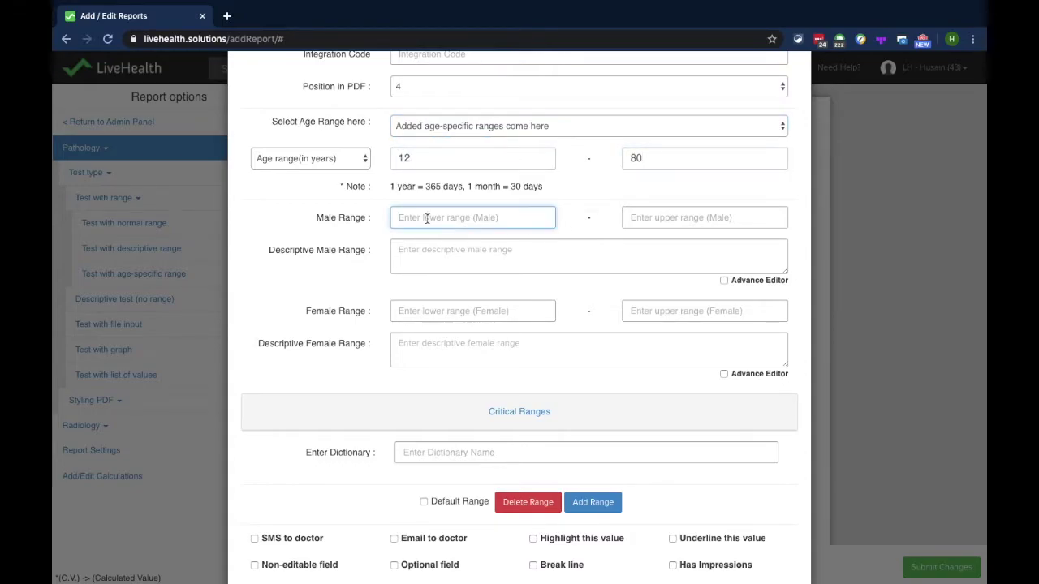
pyautogui.write('2')
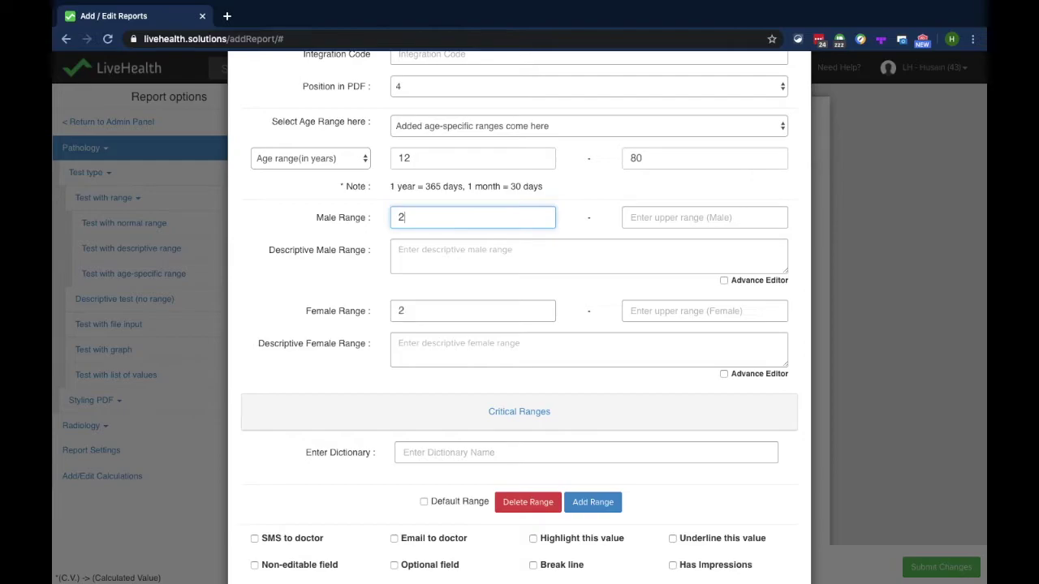
pyautogui.click(700, 217)
pyautogui.write('13')
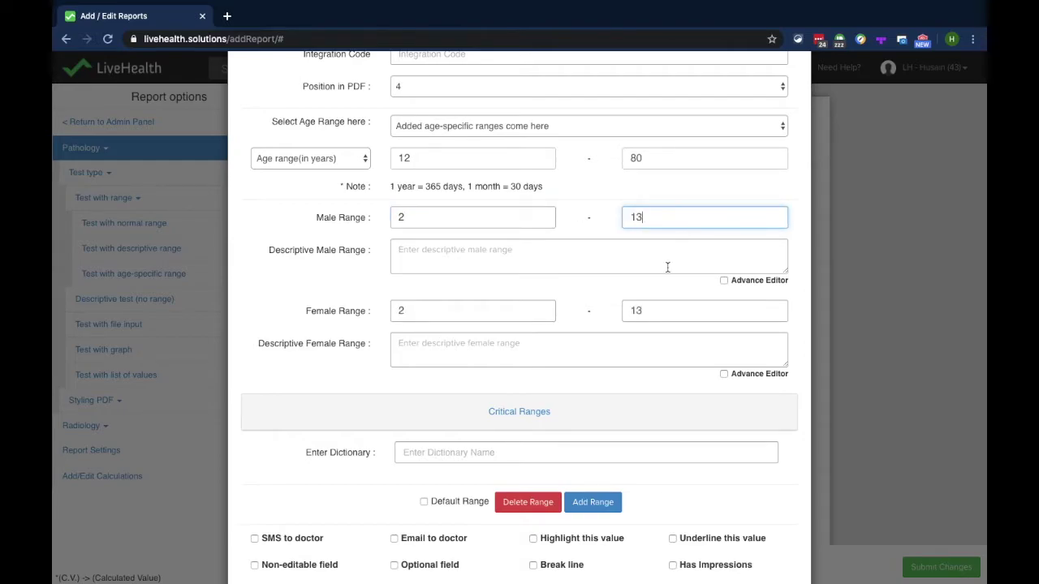
pyautogui.click(577, 506)
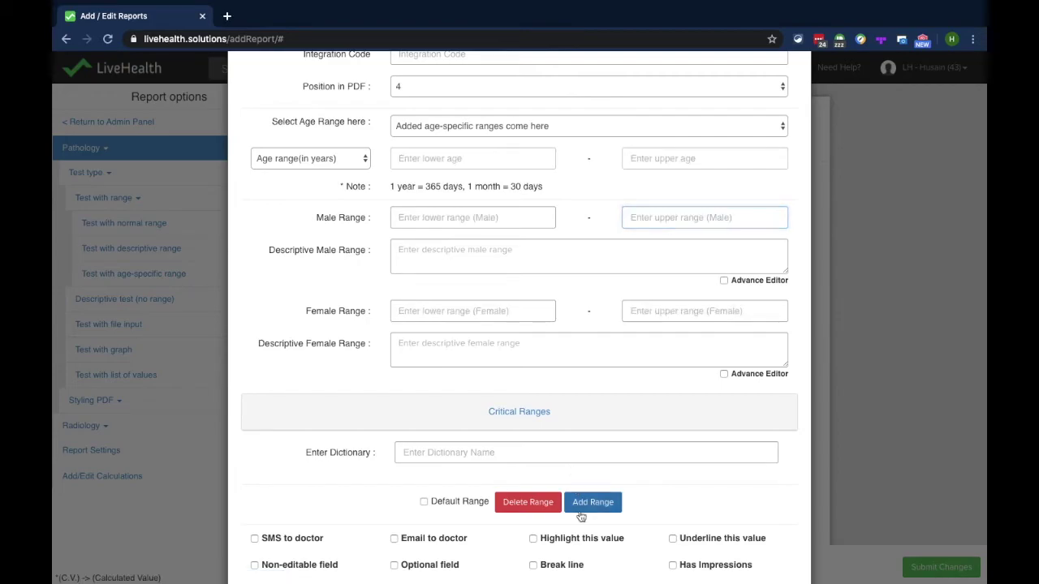
# Step: Load the added 12–80 years age range, mark it as the default range, and store it again
pyautogui.click(521, 130)
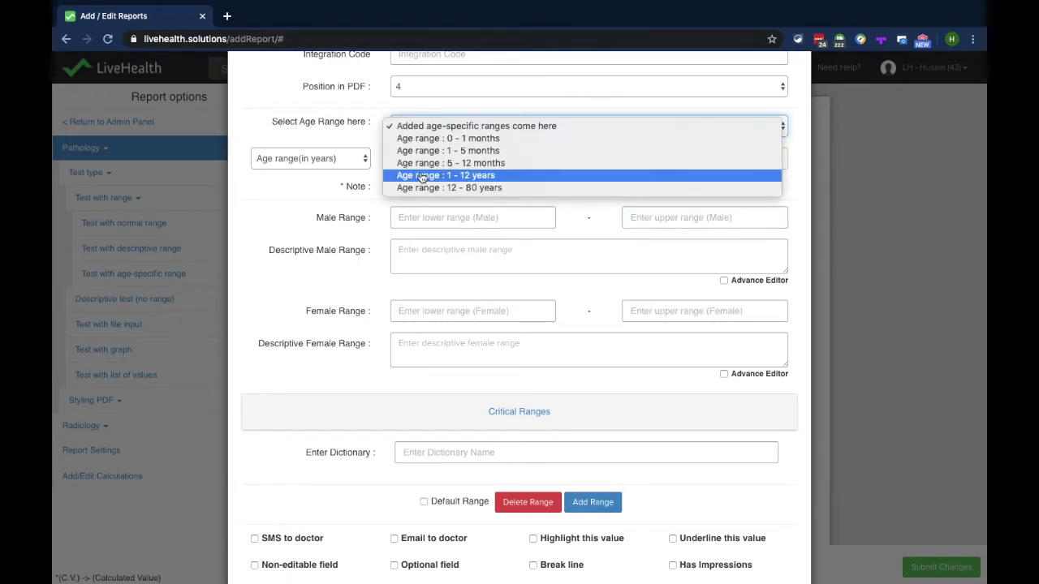
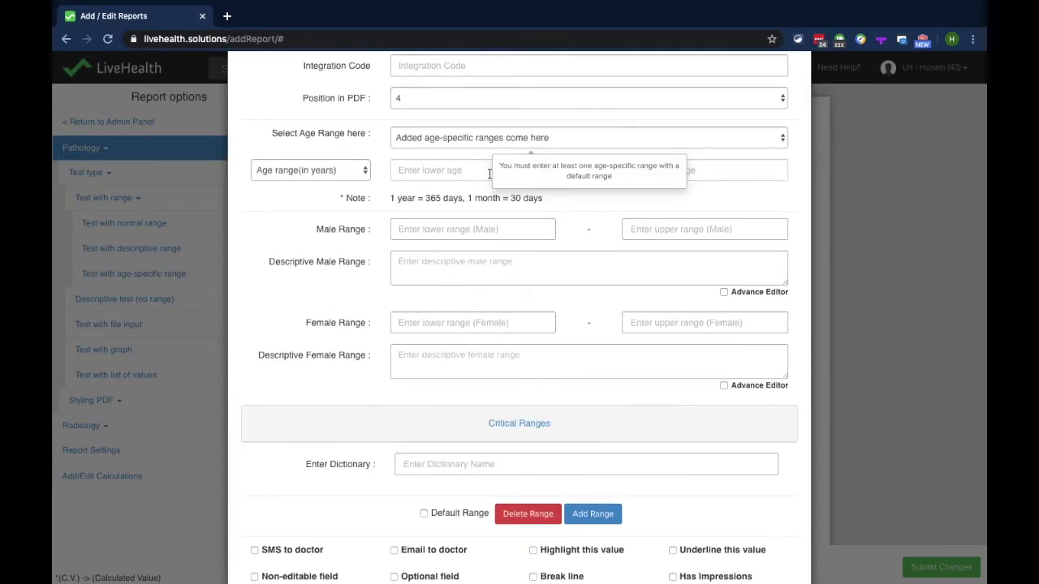
pyautogui.click(443, 149)
pyautogui.click(449, 208)
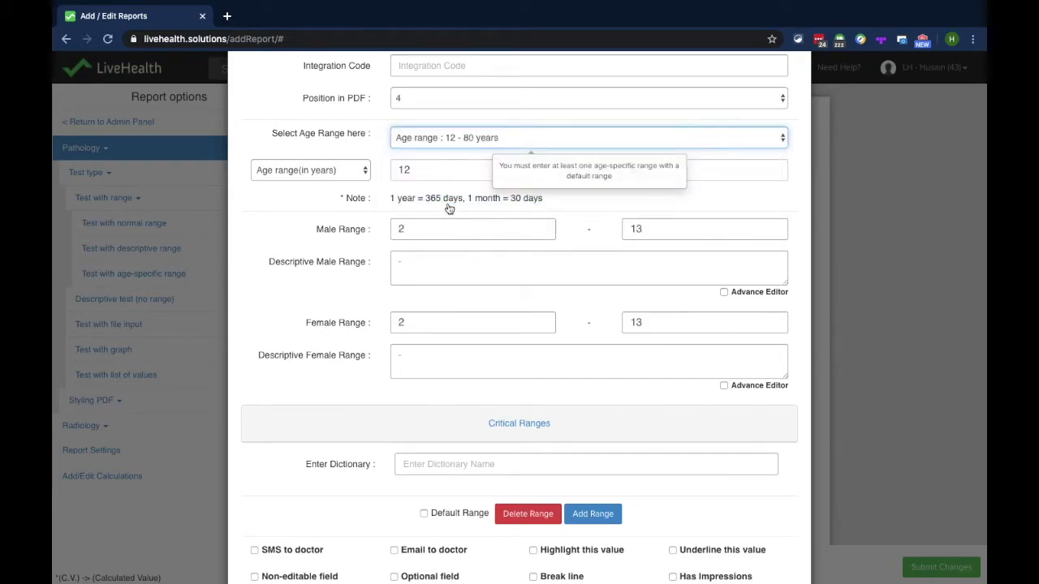
pyautogui.click(472, 148)
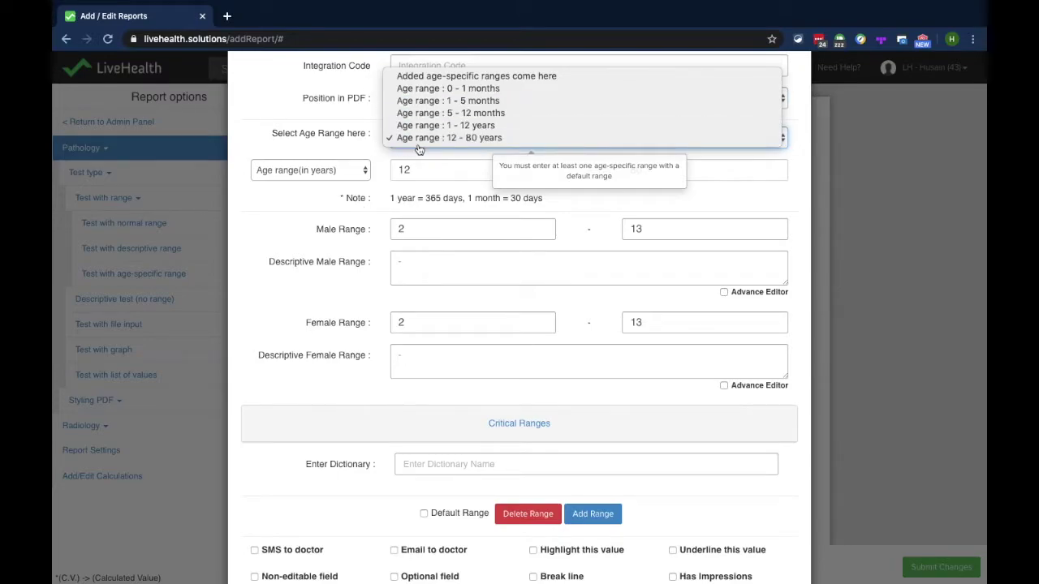
pyautogui.click(461, 139)
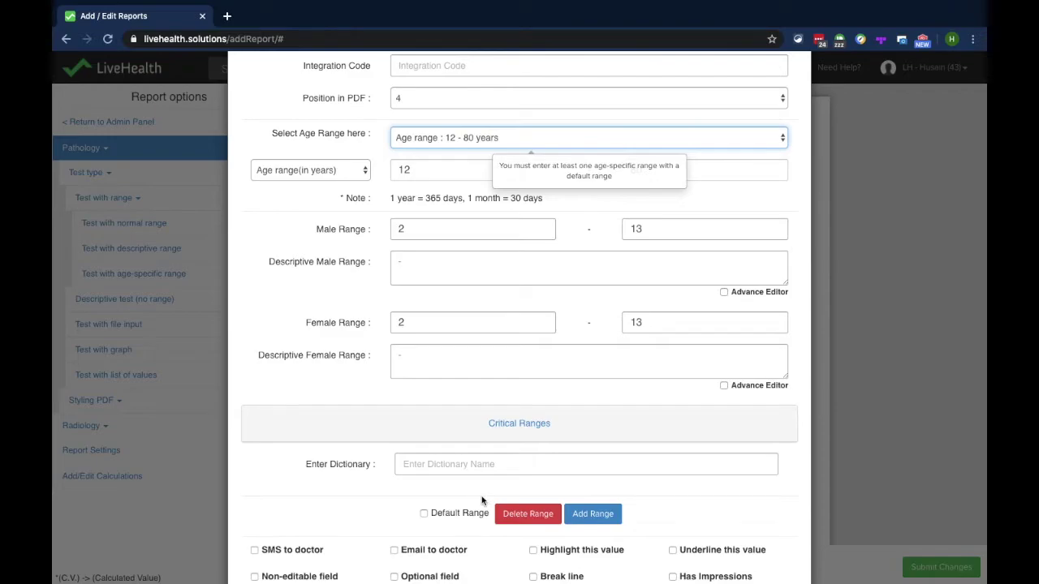
pyautogui.click(447, 512)
pyautogui.click(612, 525)
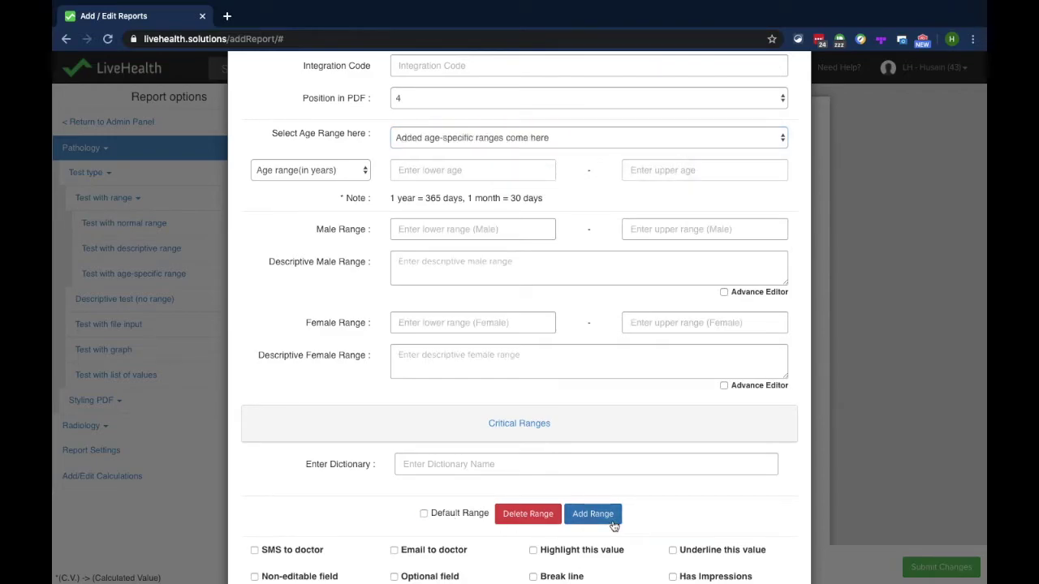
# Step: Recheck the stored 12–80 years range and the list of age ranges, then save the Para 2 value
pyautogui.click(414, 133)
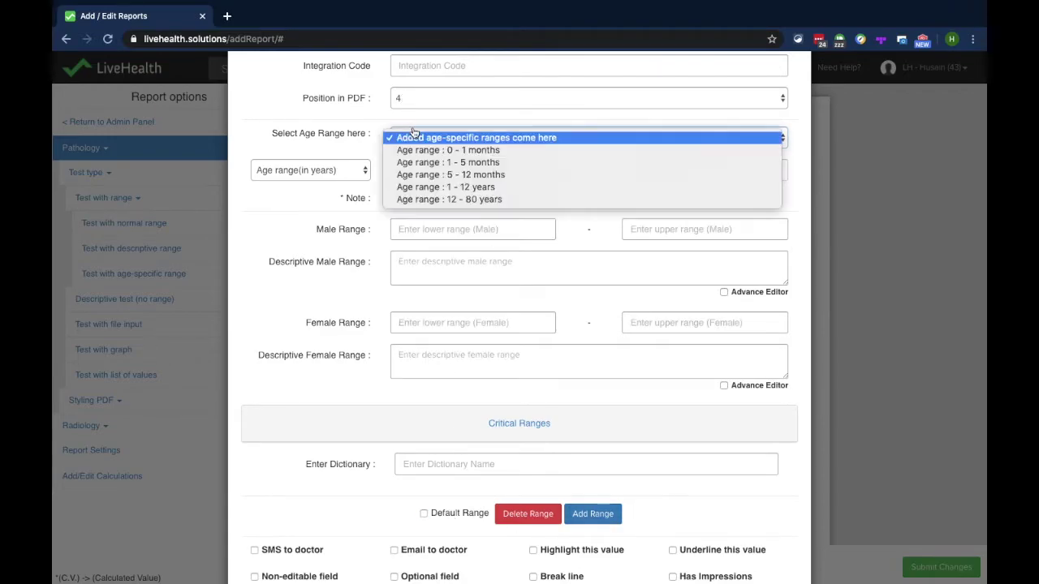
pyautogui.click(396, 201)
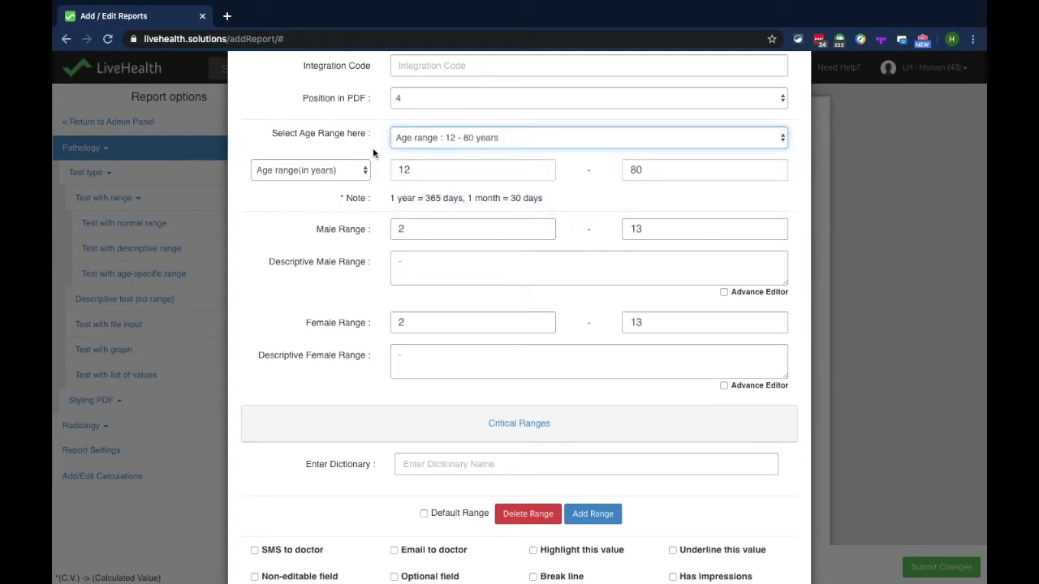
pyautogui.click(393, 138)
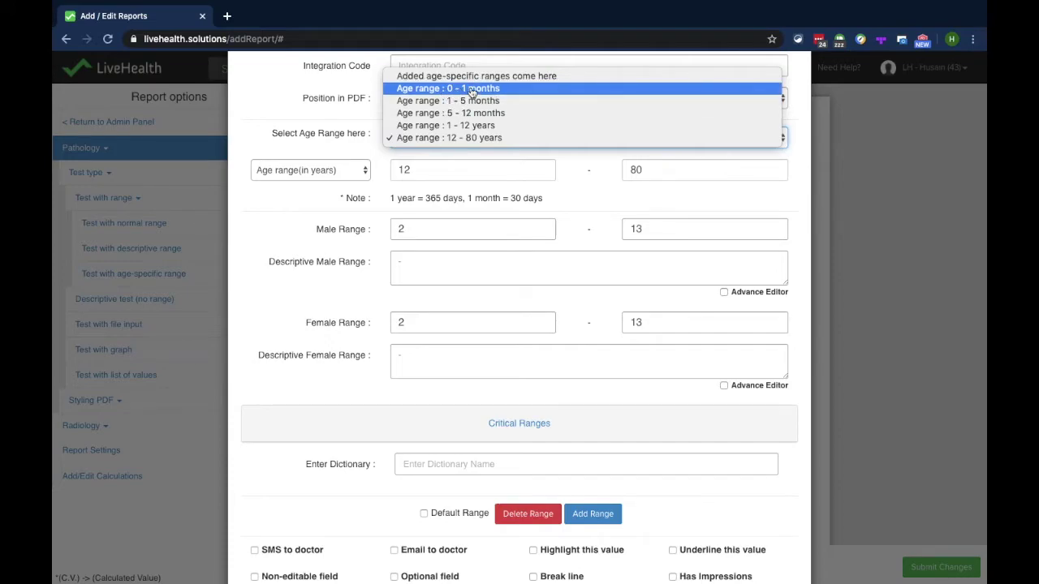
pyautogui.click(387, 448)
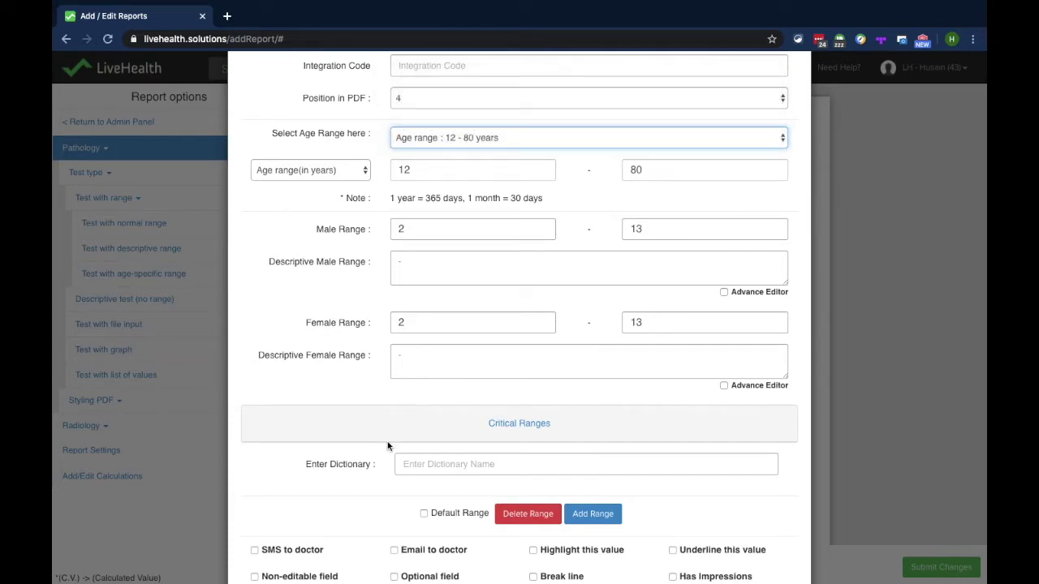
pyautogui.scroll(-3, 530, 409)
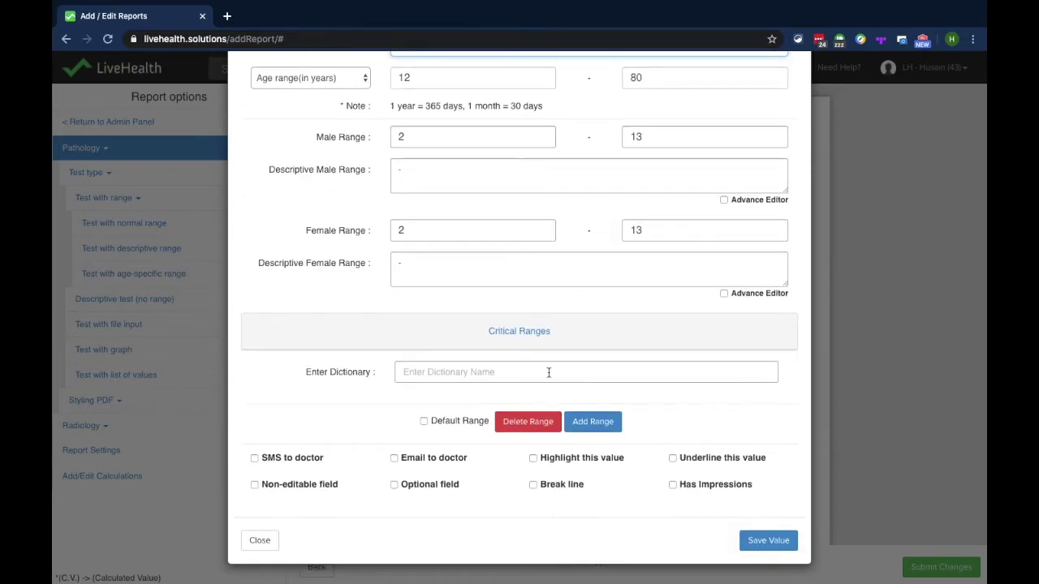
pyautogui.click(750, 544)
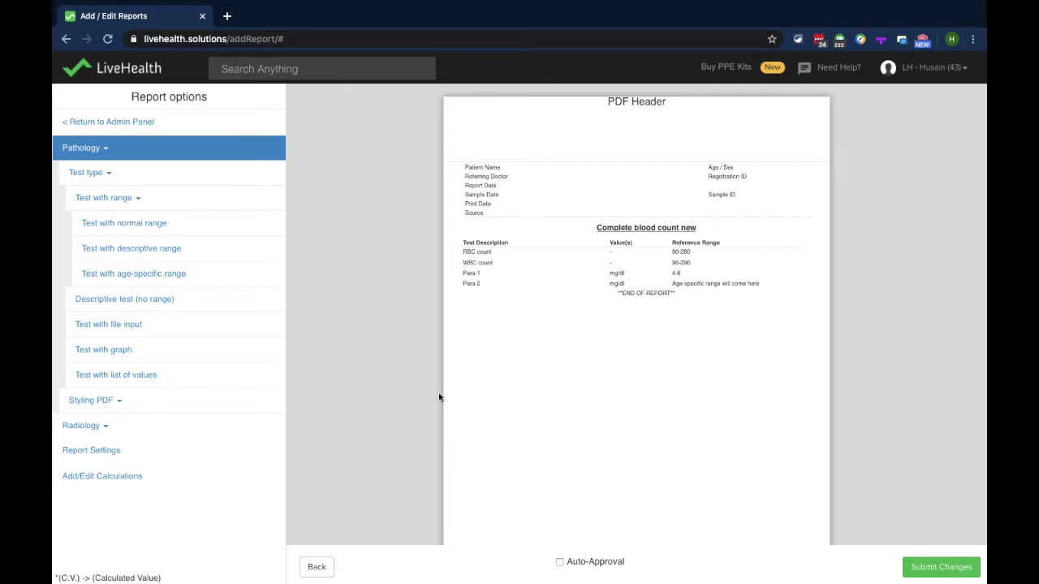
# Step: Create a test with descriptive range named Para 3 with the unit mg/dl
pyautogui.click(203, 258)
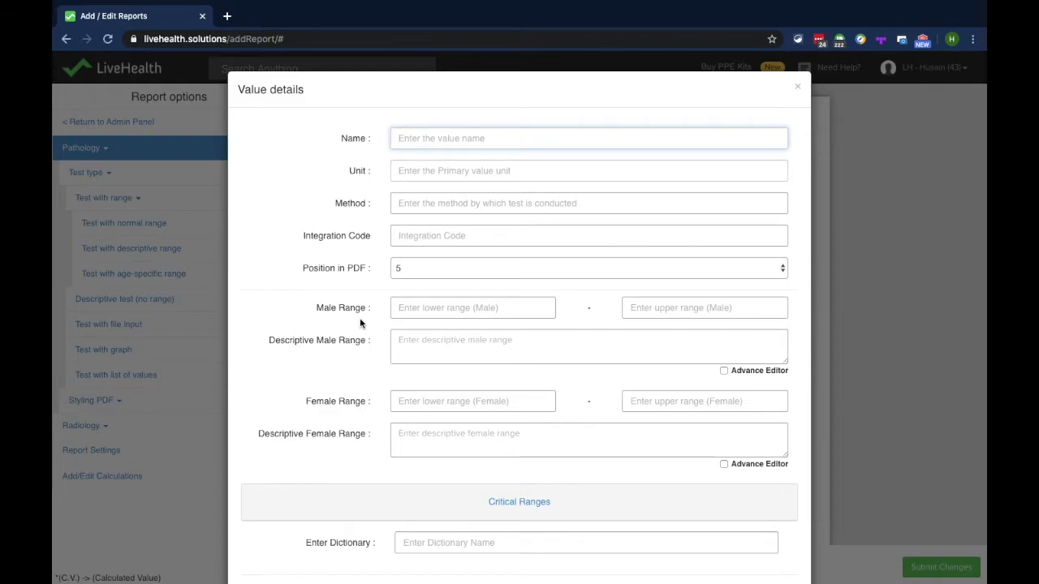
pyautogui.write('Para 3')
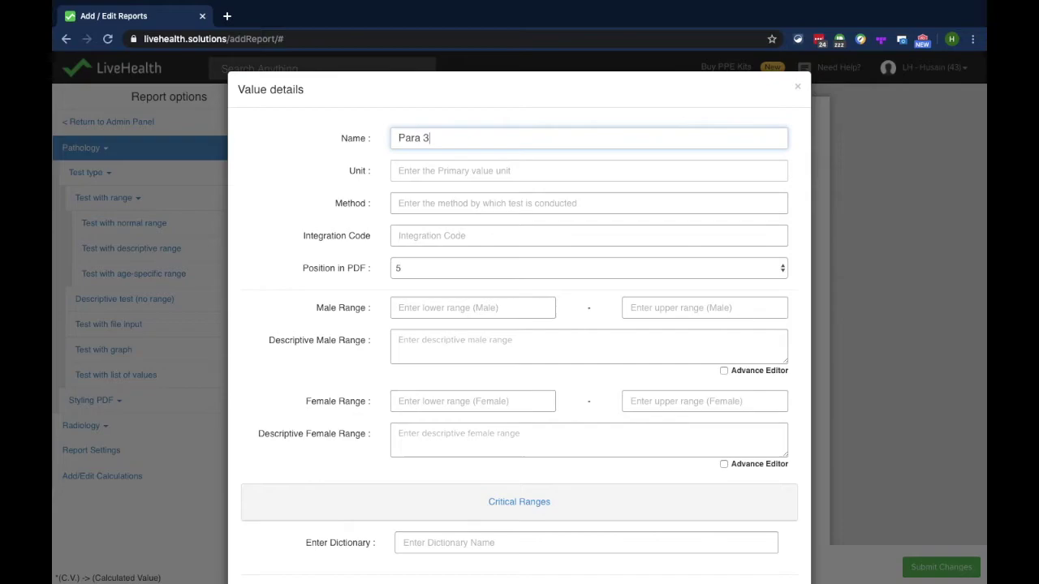
pyautogui.click(423, 173)
pyautogui.write('m')
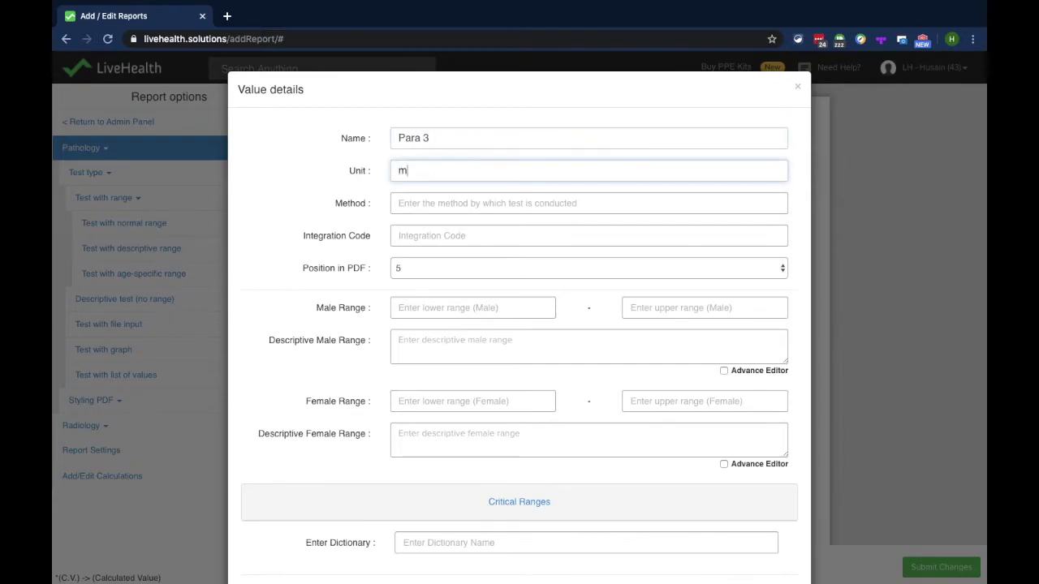
pyautogui.write('g/dl')
# Step: Enter "Diabetic; 20-40" and "Non- diabetic: 10-18" on separate lines as Para 3's descriptive male range and copy them to the descriptive female range
pyautogui.click(411, 343)
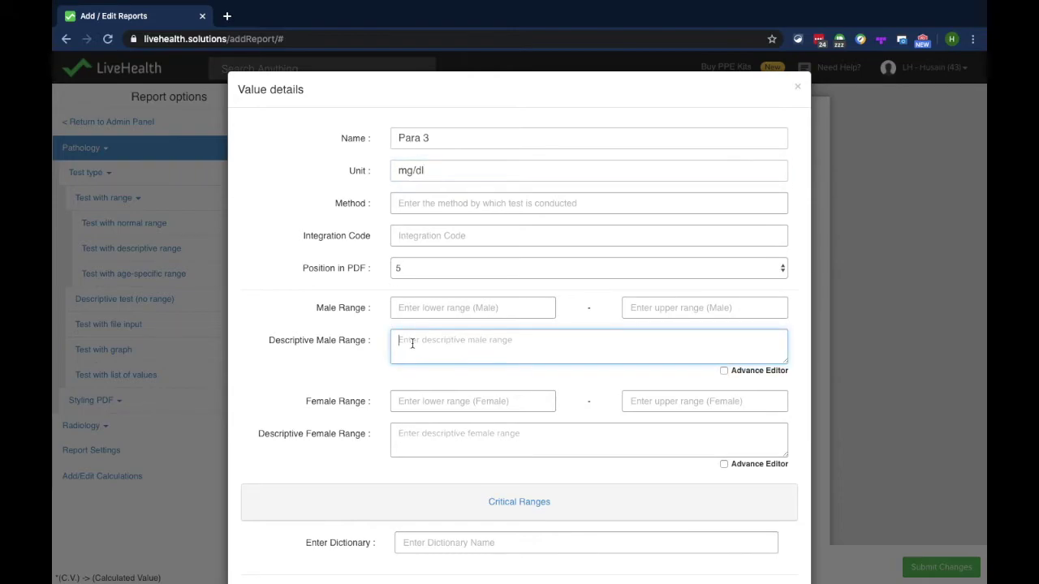
pyautogui.write('Diabetic; 20-40 Non- diabetic: 10-18')
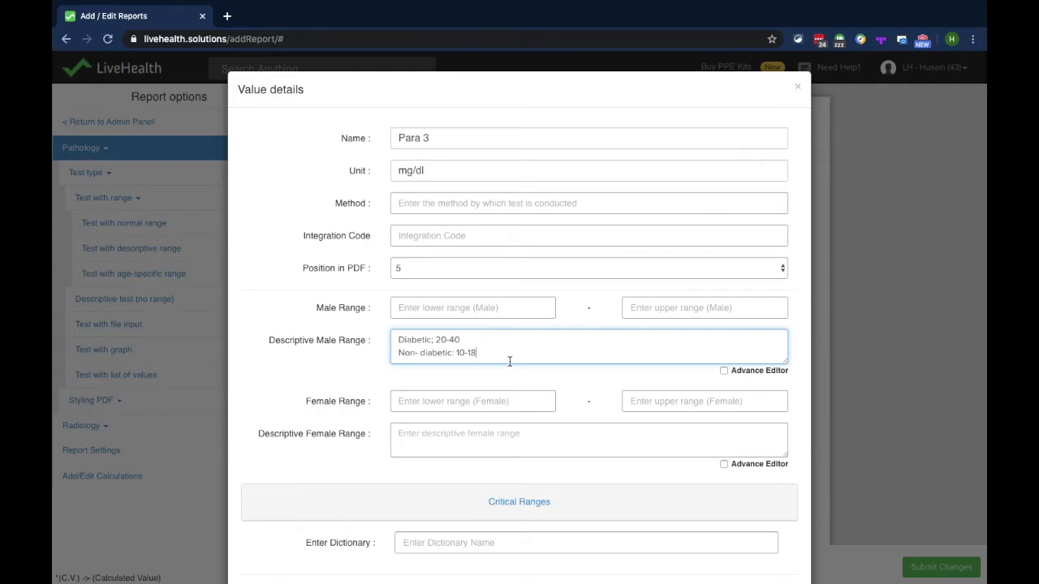
pyautogui.moveTo(477, 354); pyautogui.dragTo(352, 305)
pyautogui.hotkey('ctrl', 'c')
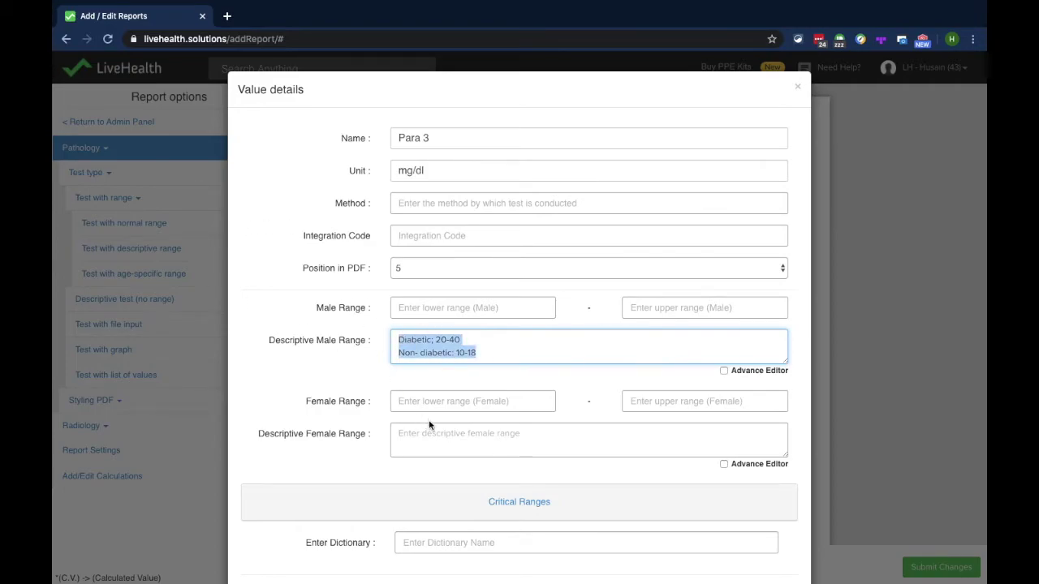
pyautogui.click(438, 432)
pyautogui.hotkey('ctrl', 'v')
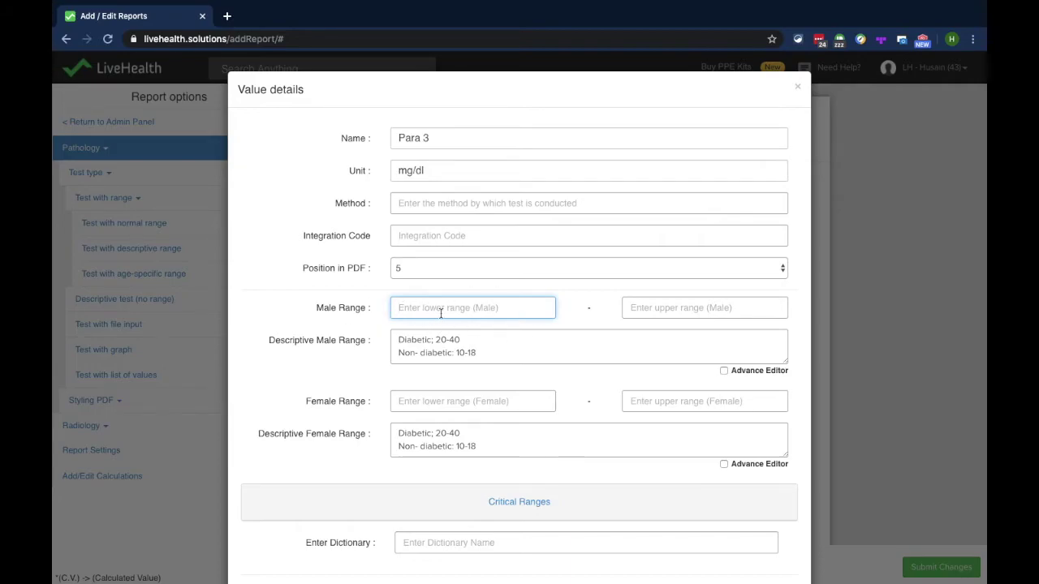
# Step: Set Para 3's numeric male and female ranges to 10–18 and save the value
pyautogui.write('10')
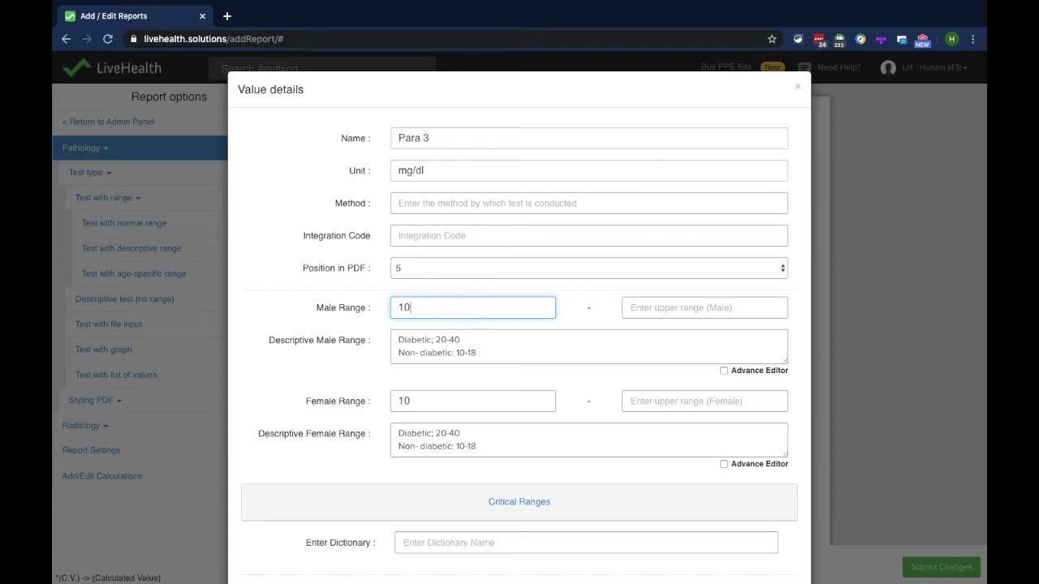
pyautogui.click(634, 315)
pyautogui.write('18')
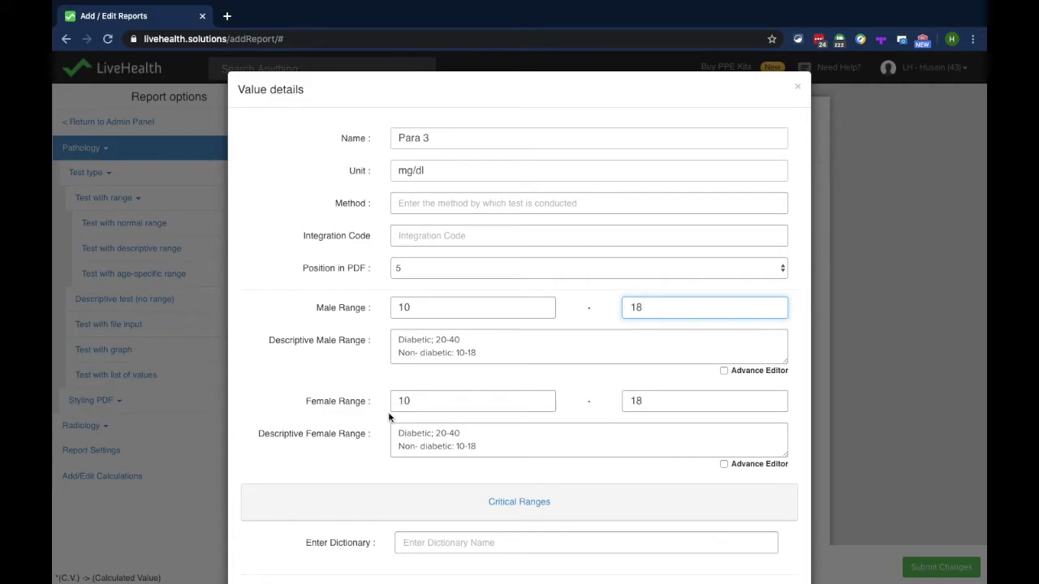
pyautogui.scroll(-1, 388, 414)
pyautogui.scroll(-1, 518, 422)
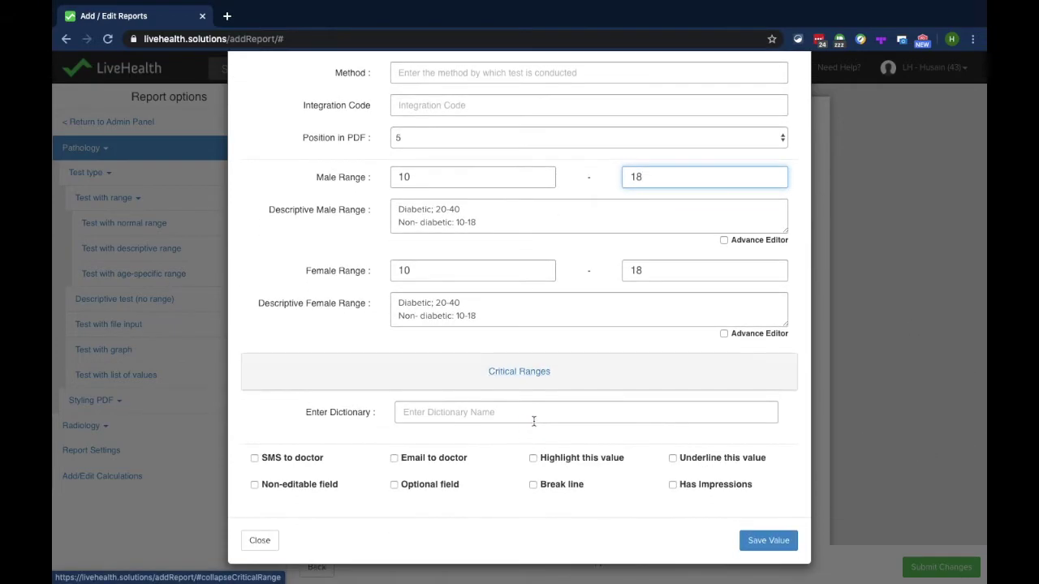
pyautogui.click(761, 536)
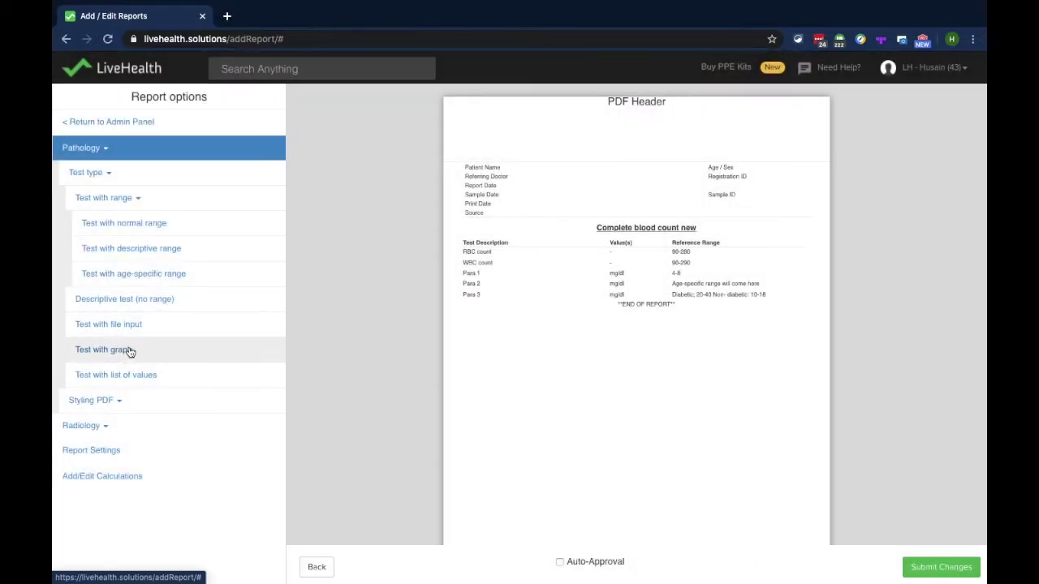
# Step: Create a descriptive test without range named Interpretation with the default description "This is default interpretation" and save it
pyautogui.click(139, 299)
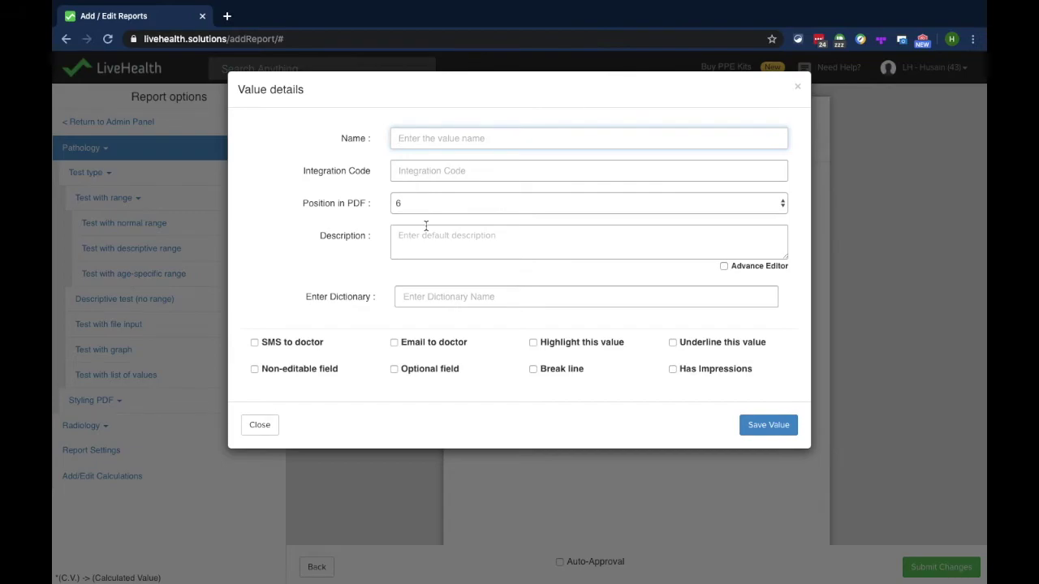
pyautogui.write('Interpretation')
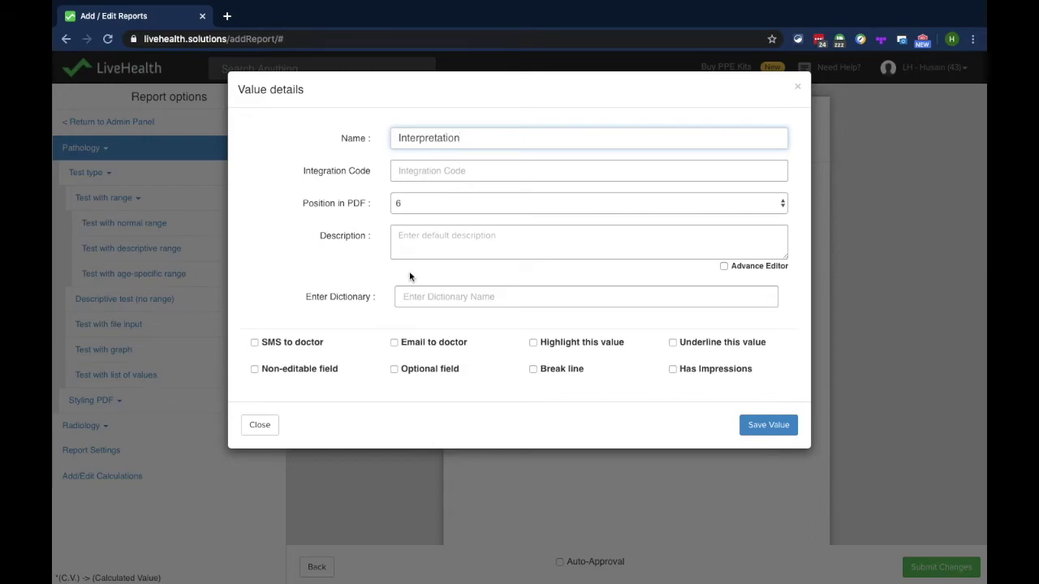
pyautogui.click(400, 245)
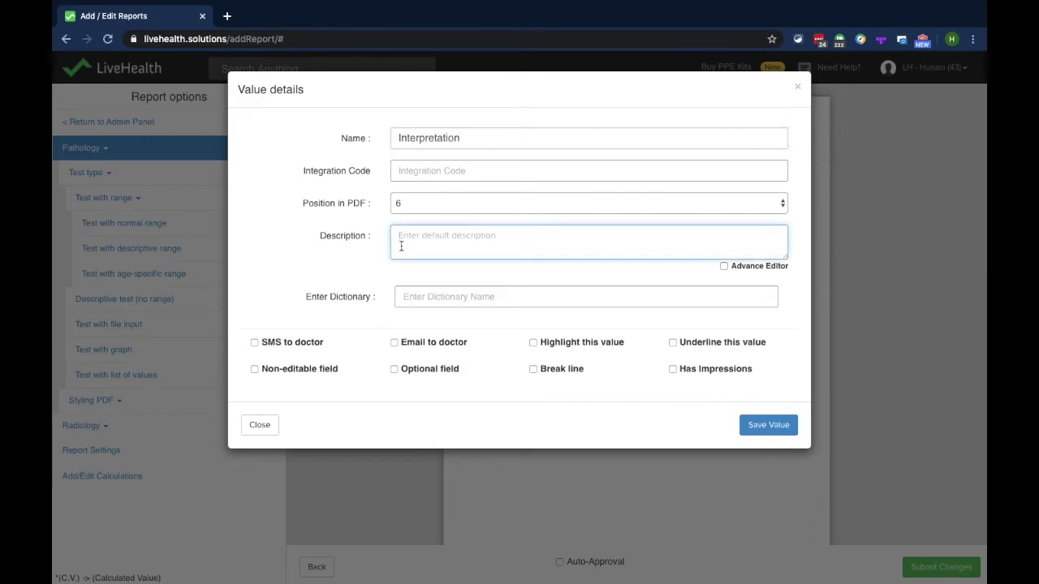
pyautogui.write('This is default interpretation')
pyautogui.click(762, 425)
pyautogui.moveTo(593, 309)
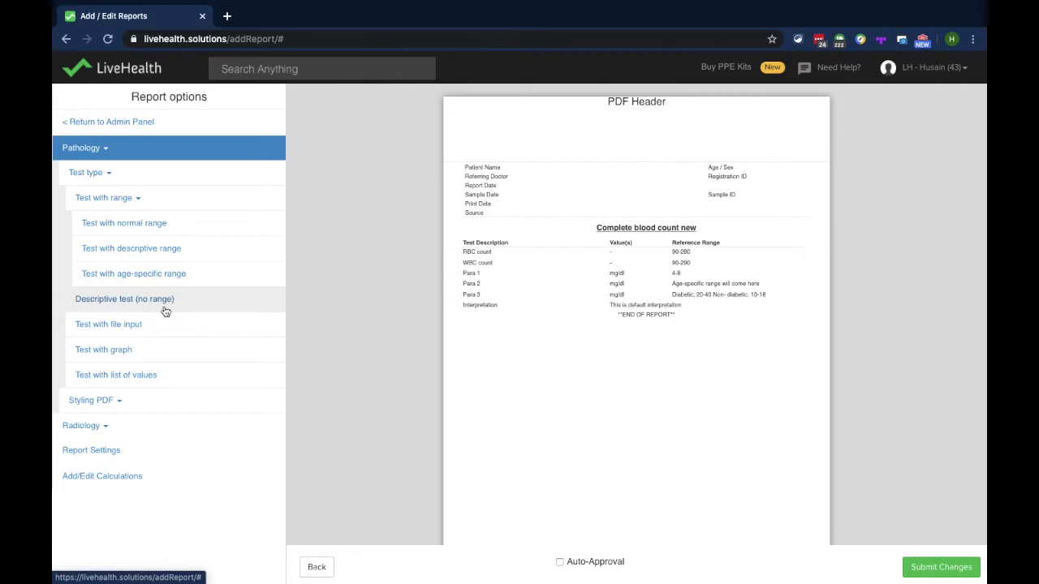
# Step: Examine the value forms for a test with file input and a test with graph
pyautogui.click(151, 335)
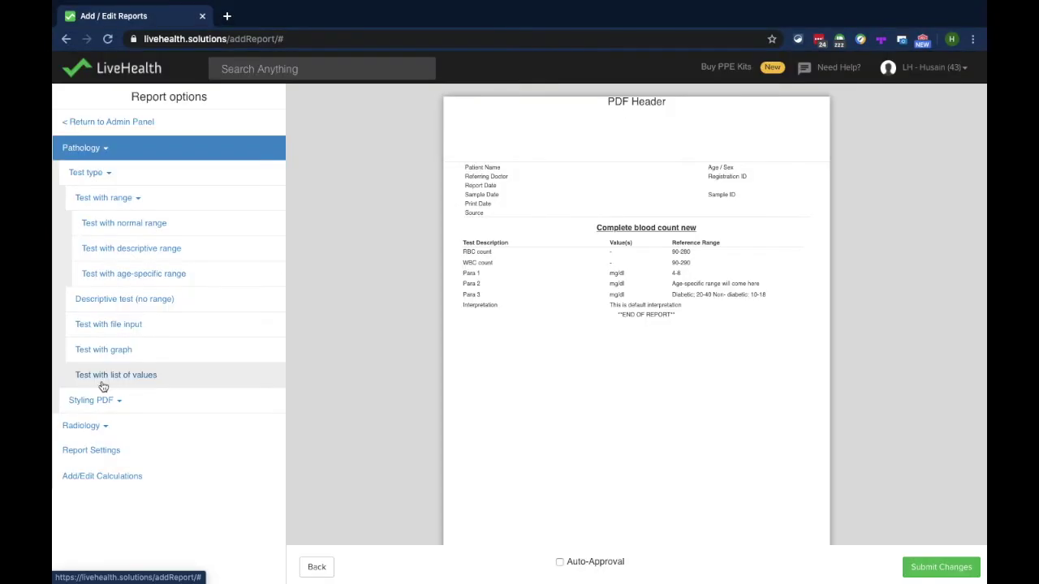
pyautogui.click(125, 351)
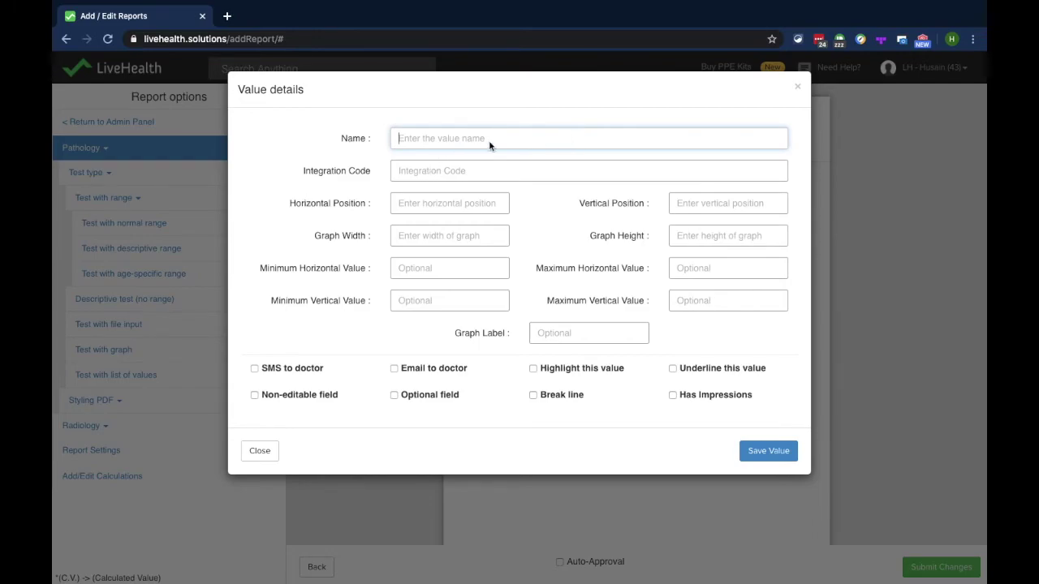
# Step: Start a test with list of values and name it Para 3
pyautogui.click(117, 382)
pyautogui.click(117, 381)
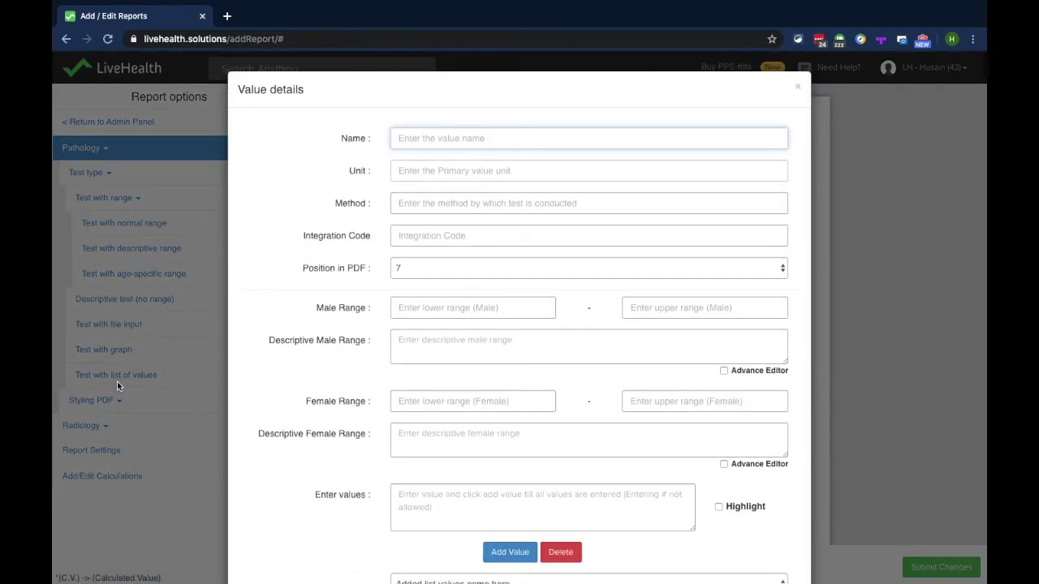
pyautogui.write('Para 3')
pyautogui.press('Tab')
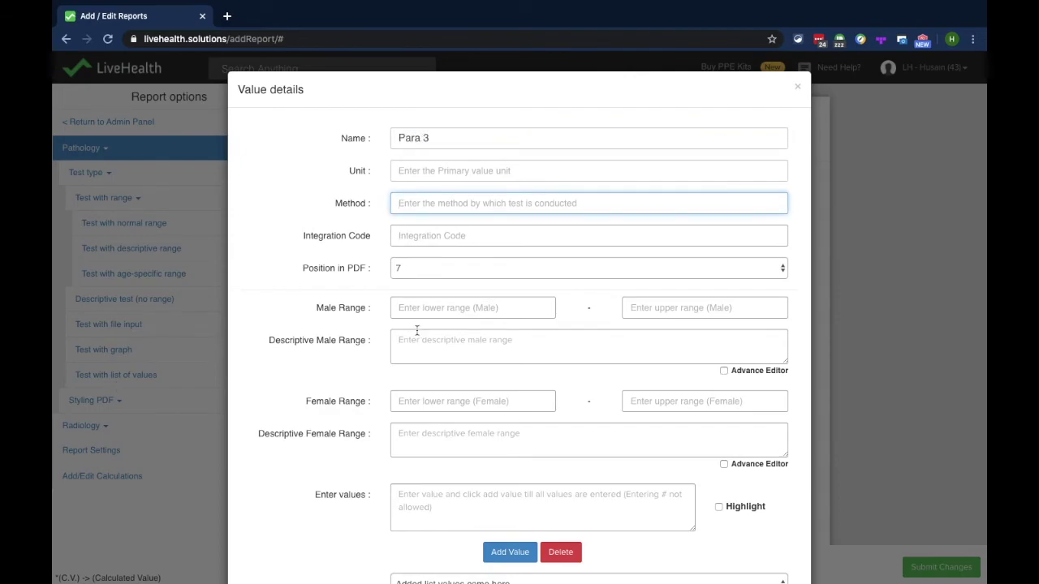
# Step: Add Red, Blue and Green as selectable values for the new Para 3 test
pyautogui.click(459, 509)
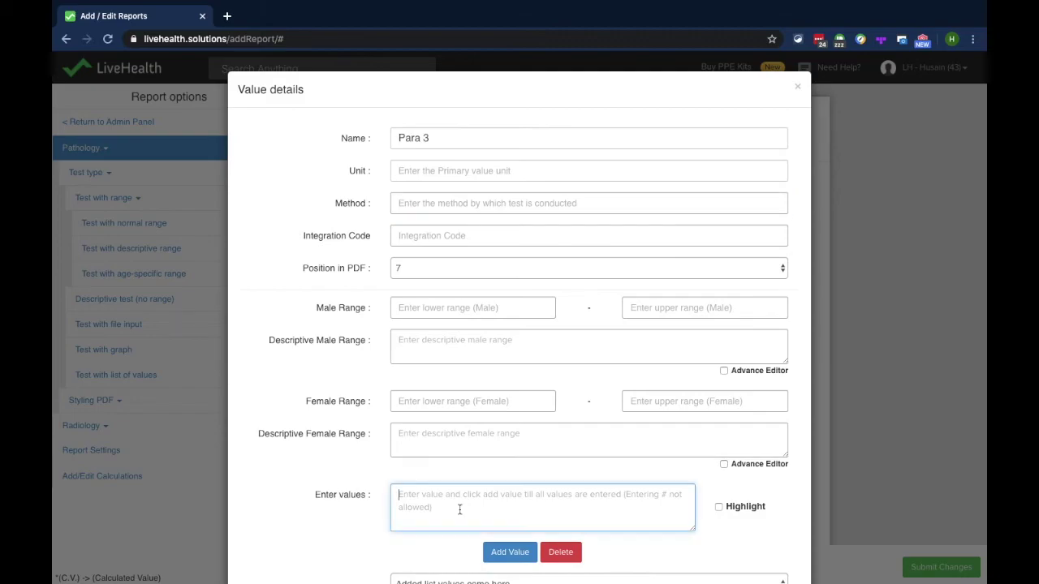
pyautogui.write('Red')
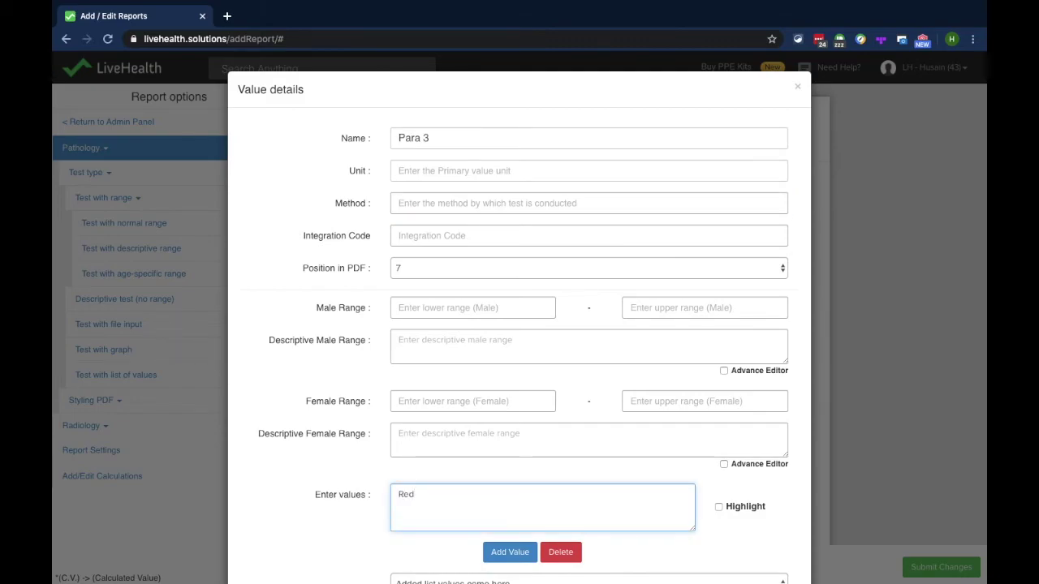
pyautogui.click(494, 550)
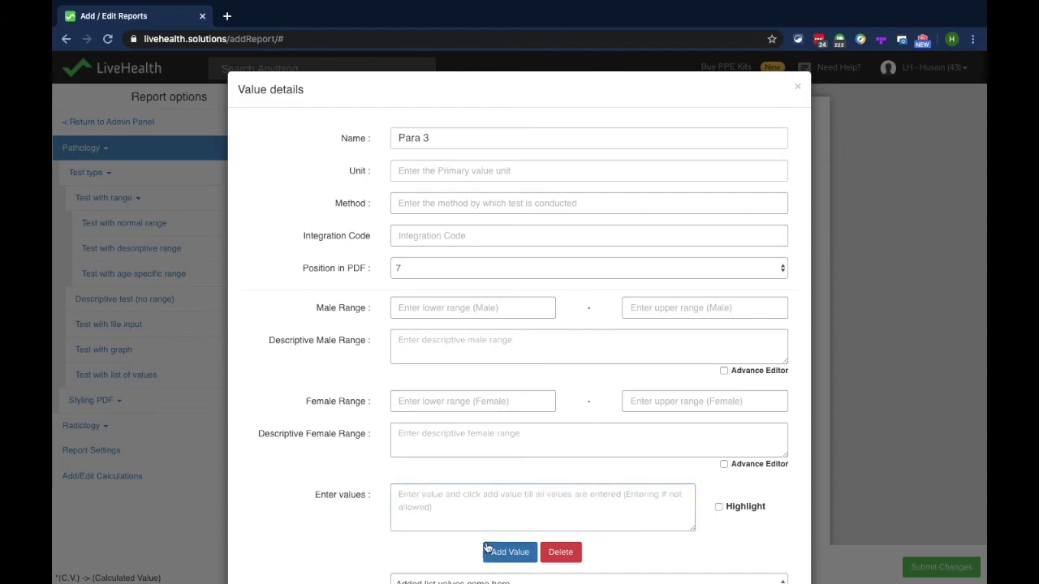
pyautogui.click(440, 502)
pyautogui.write('Blue')
pyautogui.click(497, 552)
pyautogui.click(440, 517)
pyautogui.write('Green')
pyautogui.click(509, 552)
pyautogui.scroll(-3, 510, 552)
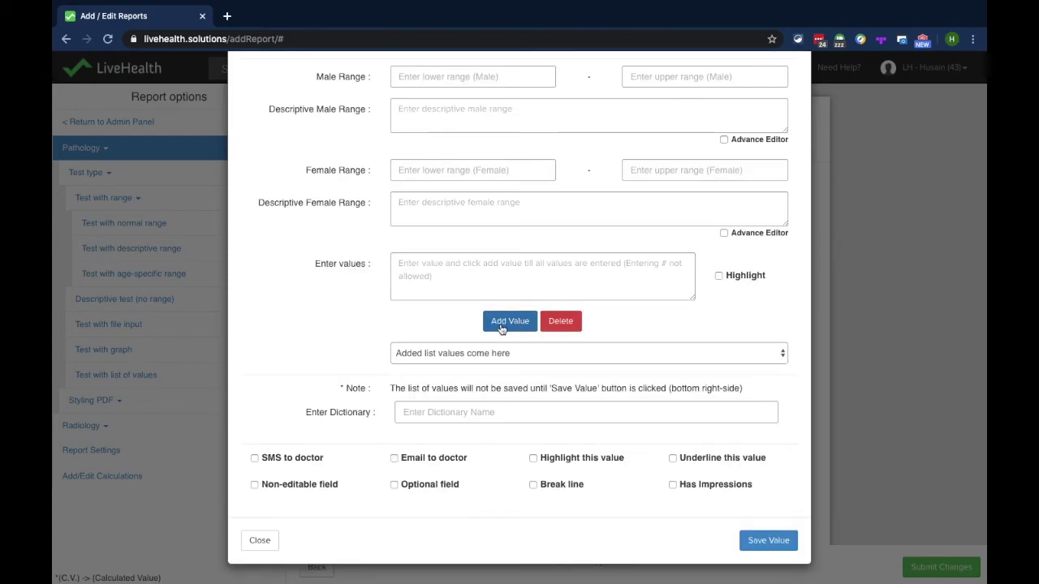
# Step: Review and save Para 3's added list values, and open its value selection in the patient's report entry
pyautogui.click(487, 353)
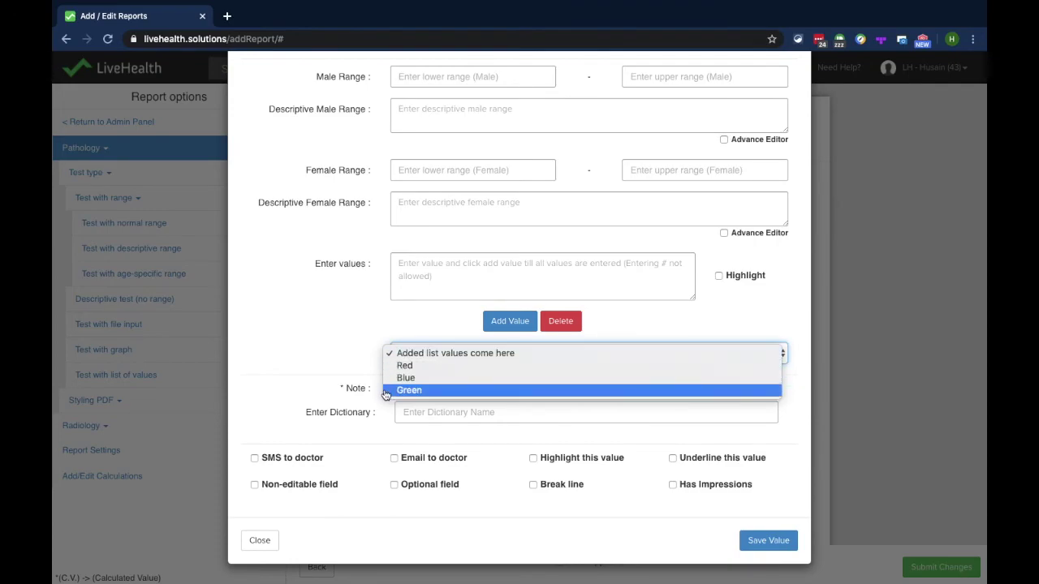
pyautogui.click(340, 347)
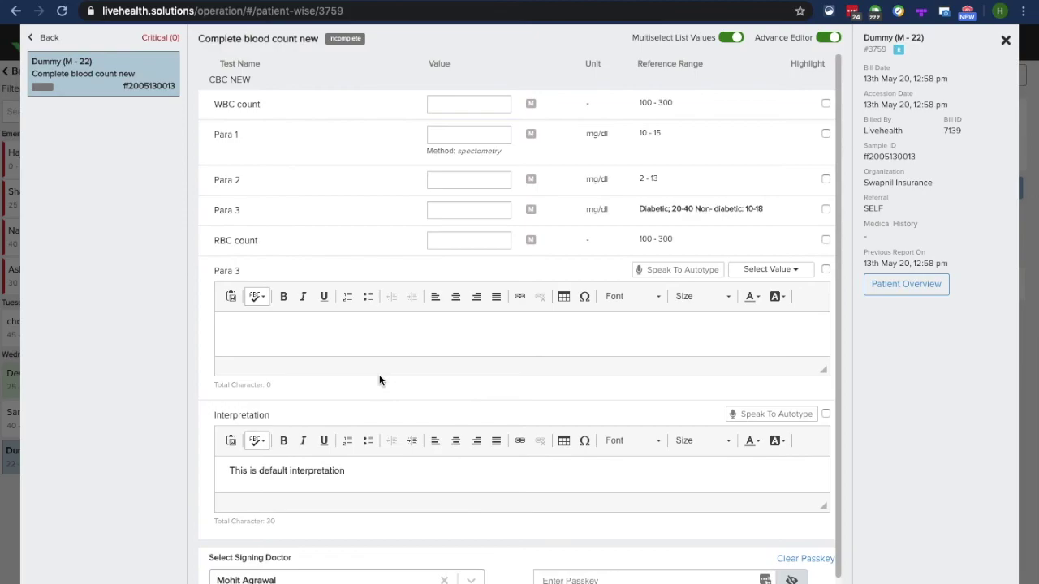
pyautogui.click(771, 272)
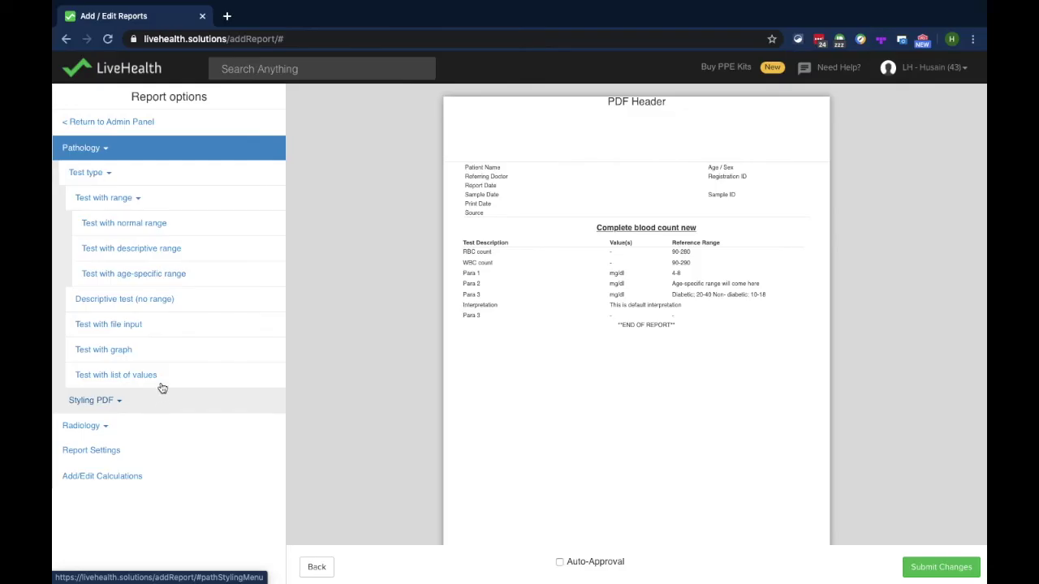
# Step: Add a plain heading named CBC NEW to the report PDF and save it
pyautogui.click(163, 391)
pyautogui.scroll(-1, 163, 392)
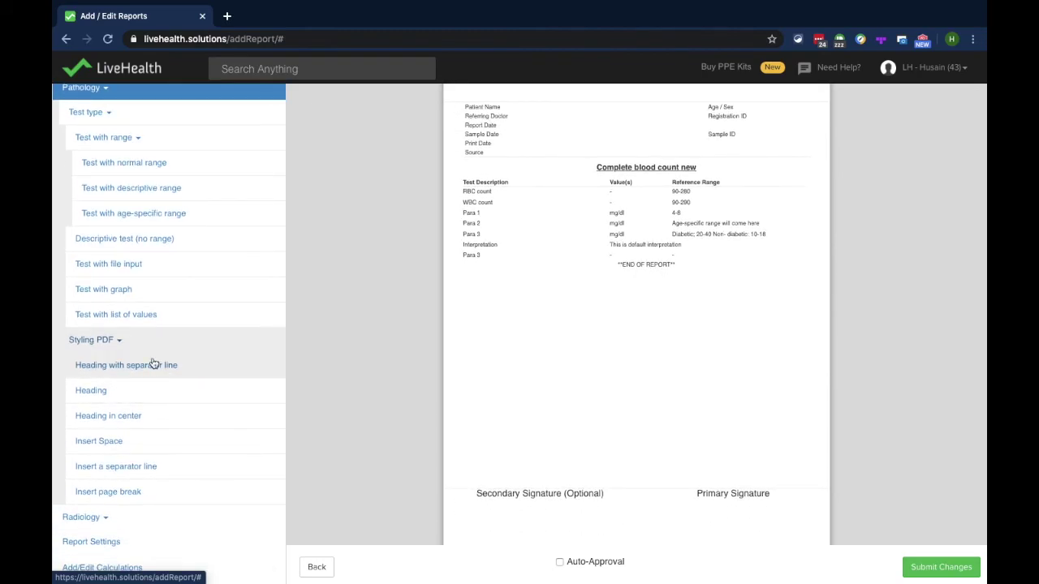
pyautogui.click(120, 389)
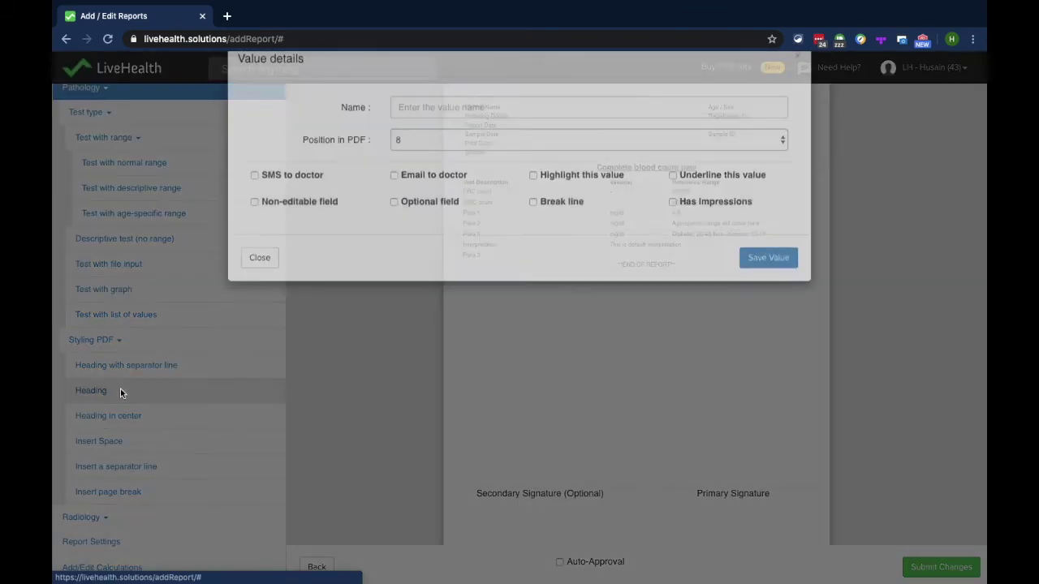
pyautogui.write('CBC NEW')
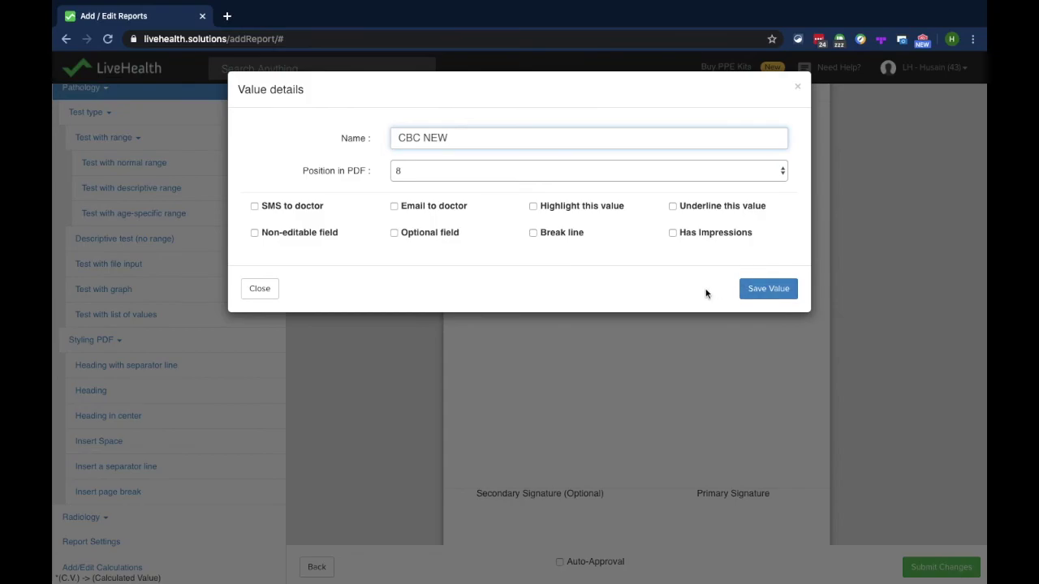
pyautogui.click(751, 292)
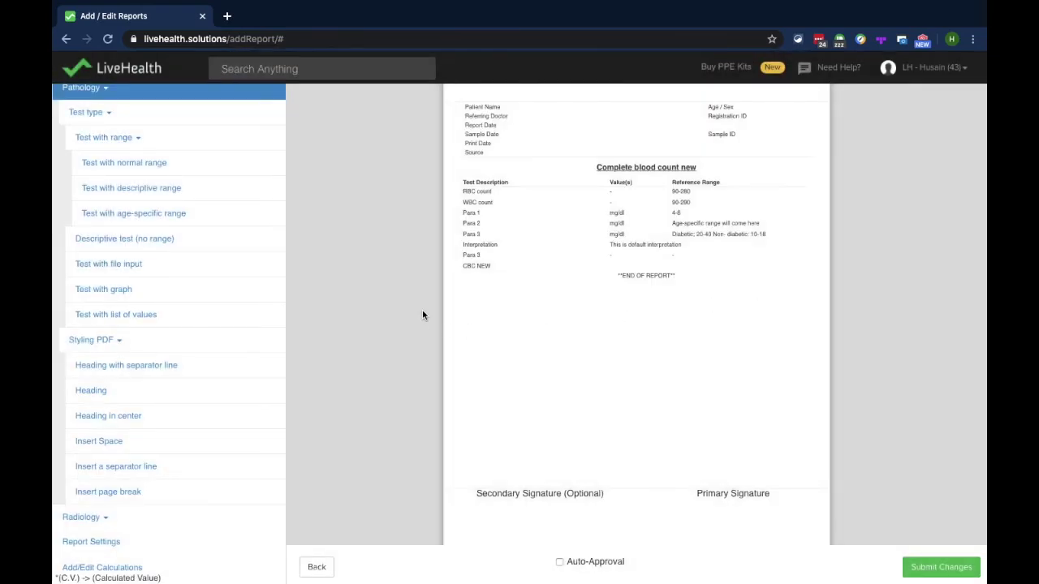
# Step: Delete the plain CBC NEW heading from the report
pyautogui.moveTo(500, 276)
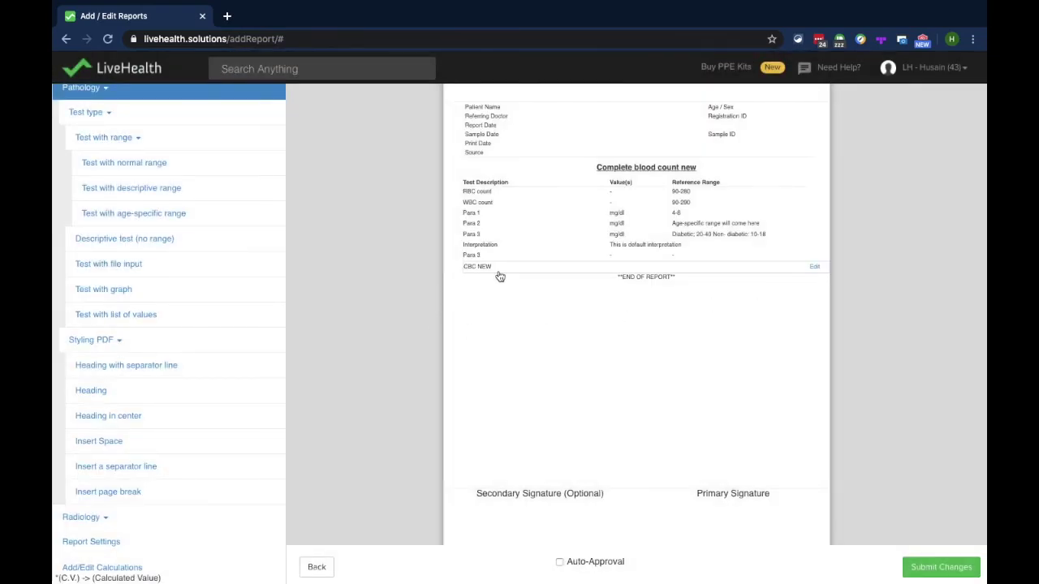
pyautogui.click(500, 277)
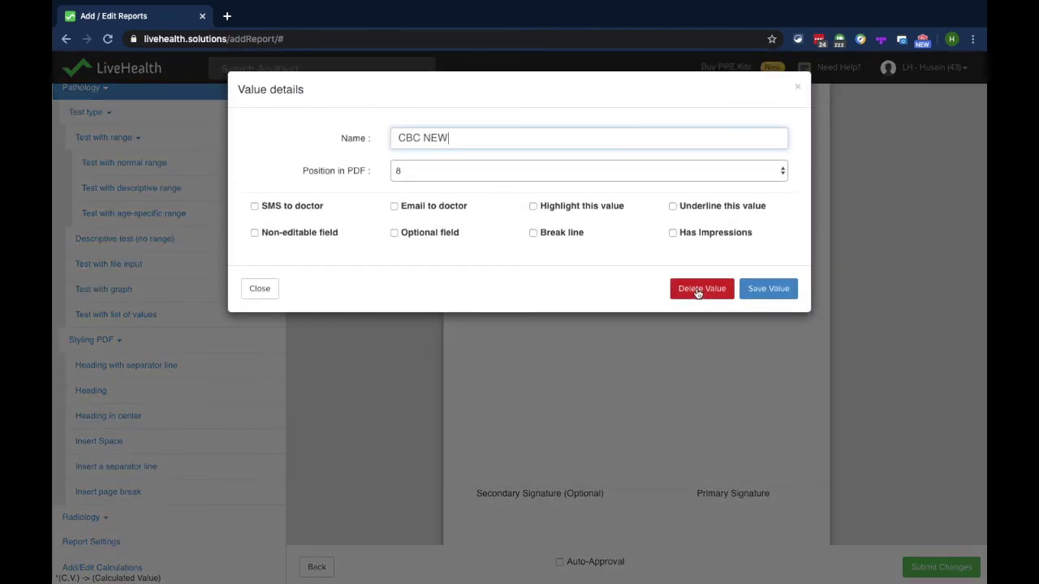
pyautogui.click(697, 290)
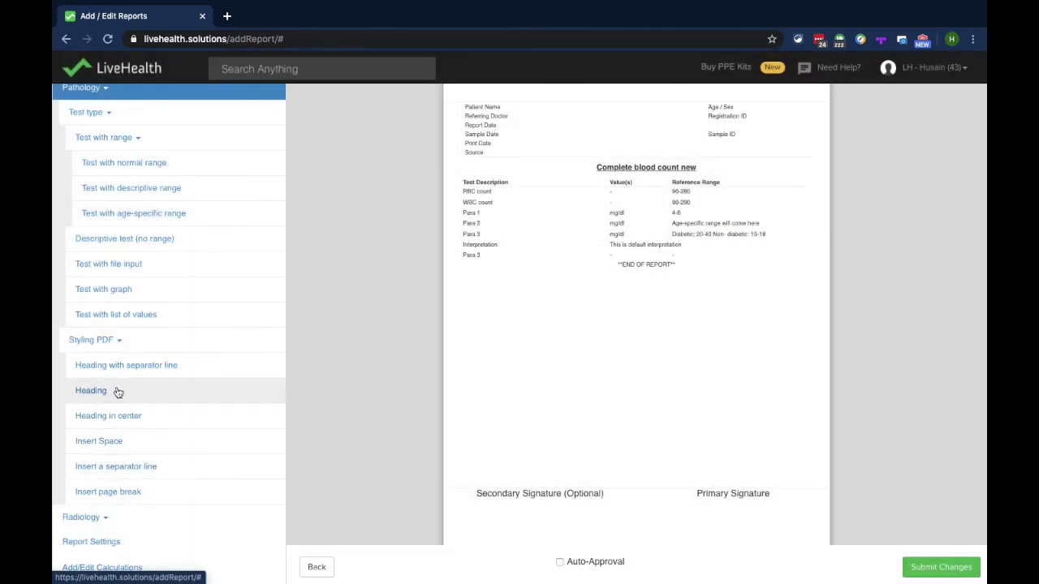
# Step: Add a centered heading named CBC NEW to the report PDF and save it
pyautogui.click(117, 414)
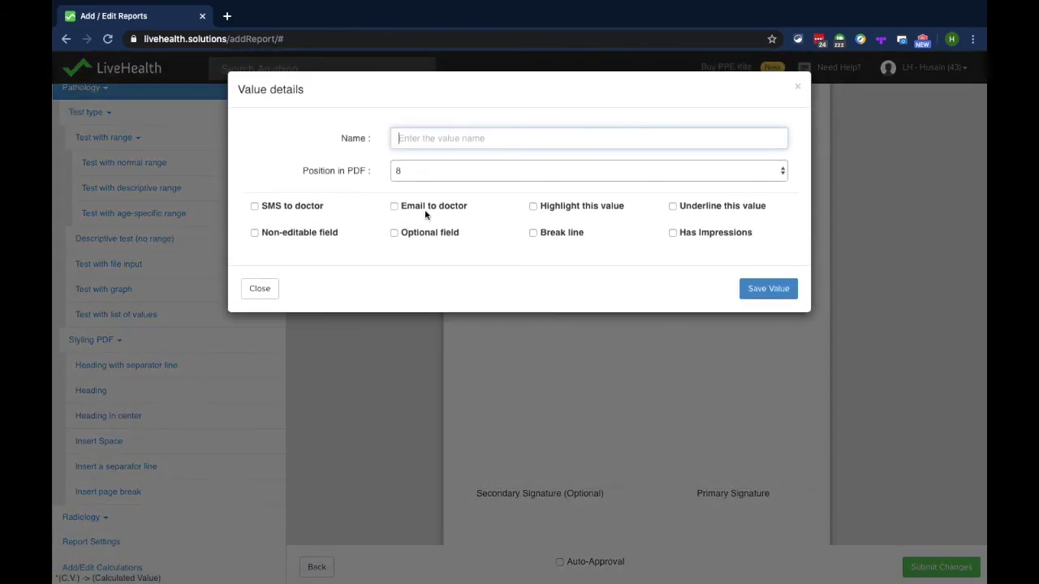
pyautogui.write('CBC NEW')
pyautogui.click(768, 288)
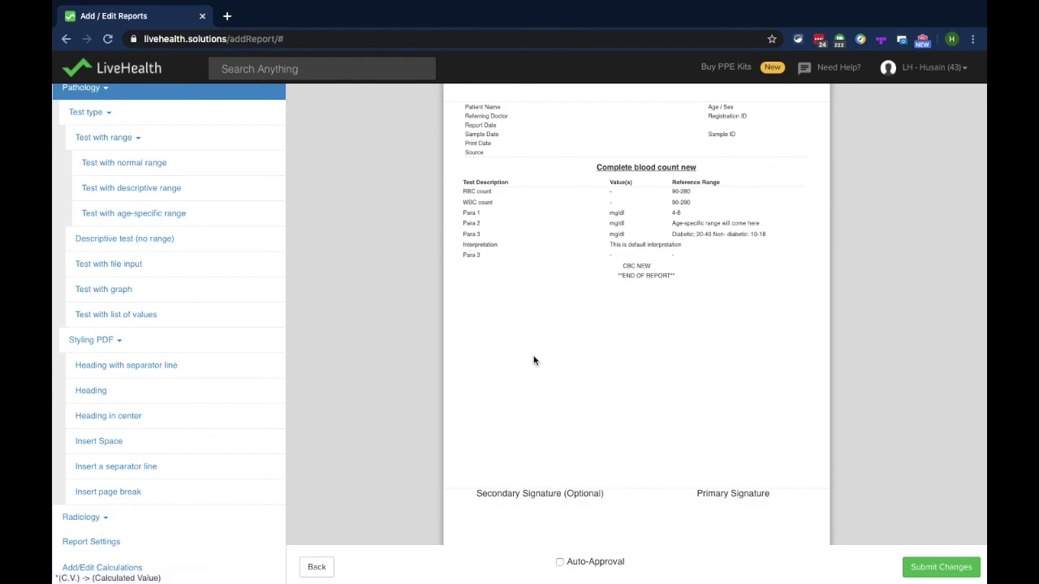
# Step: Set the centered CBC NEW heading's position in the PDF to 1 and save the value
pyautogui.moveTo(611, 271)
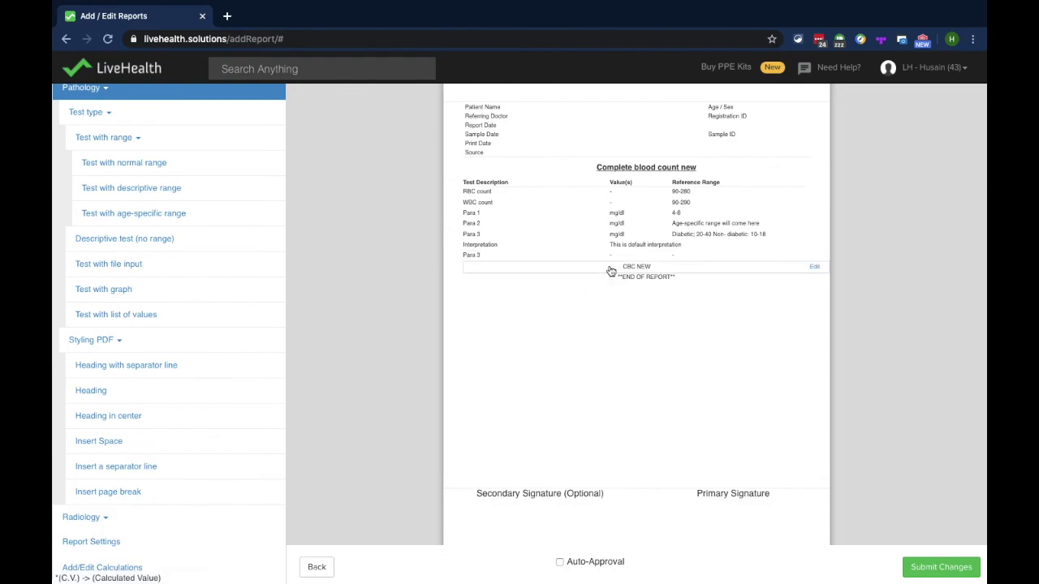
pyautogui.click(548, 268)
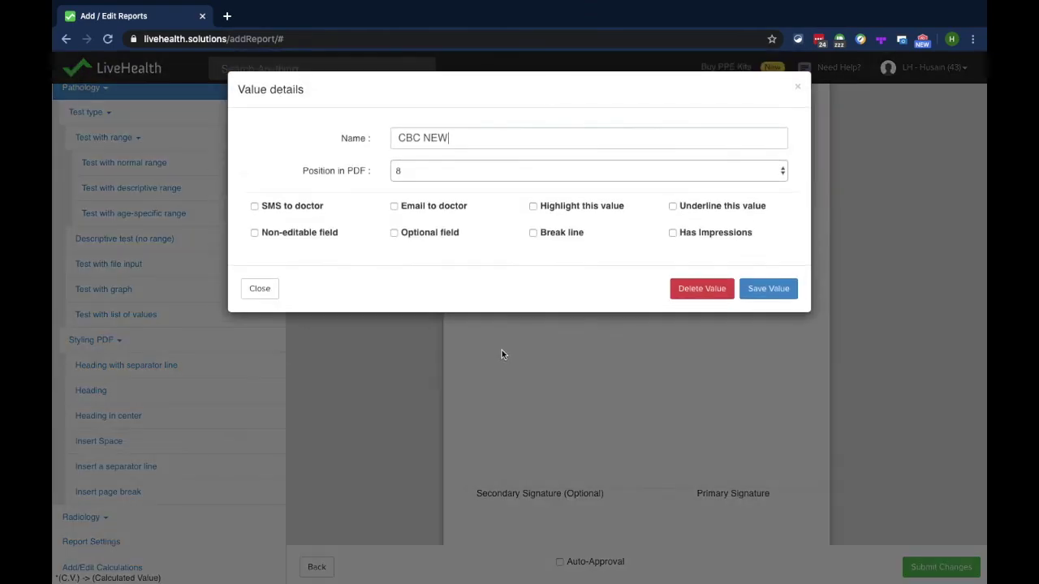
pyautogui.click(489, 174)
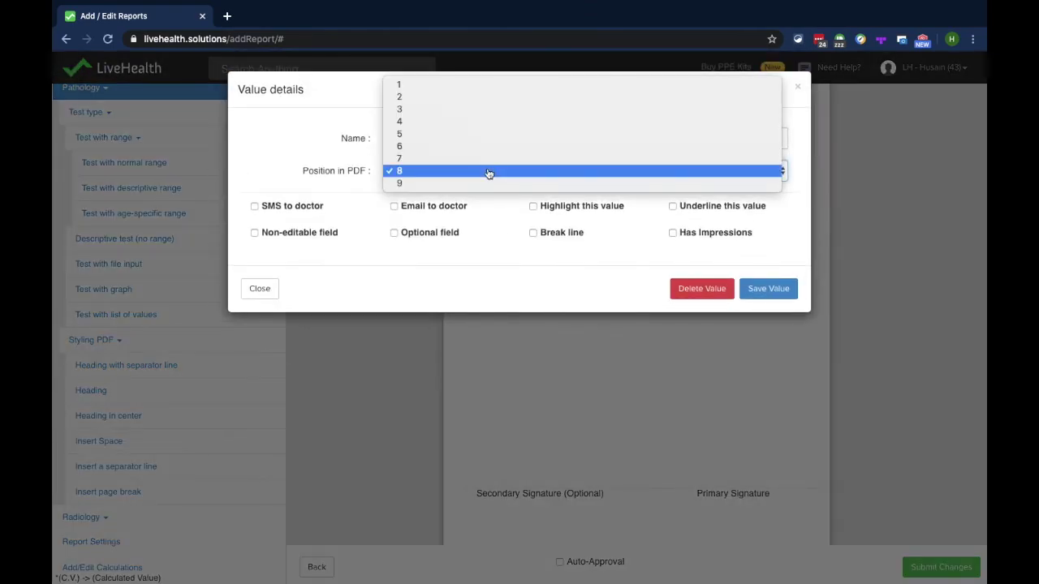
pyautogui.click(471, 85)
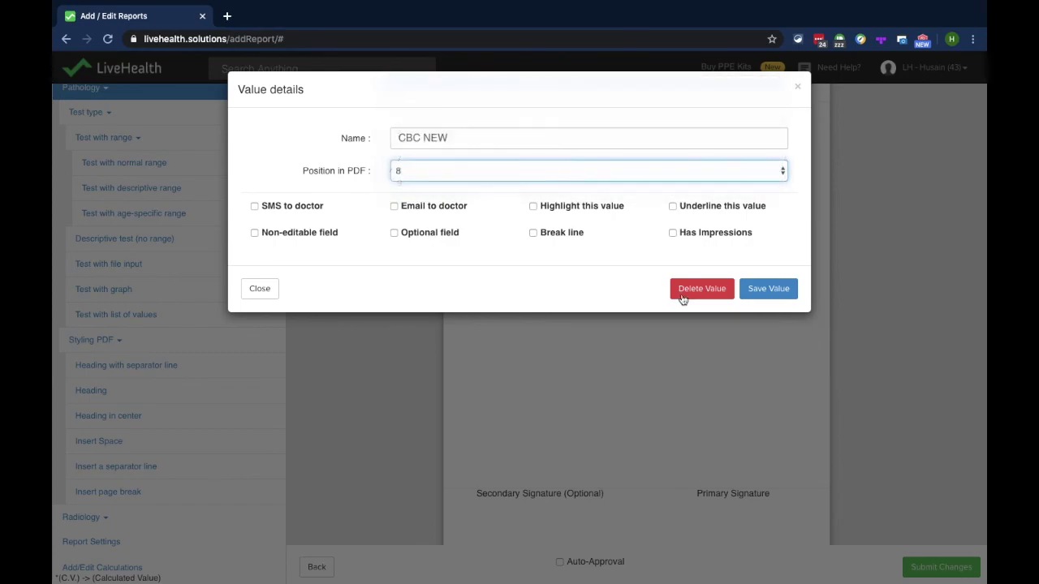
pyautogui.click(783, 289)
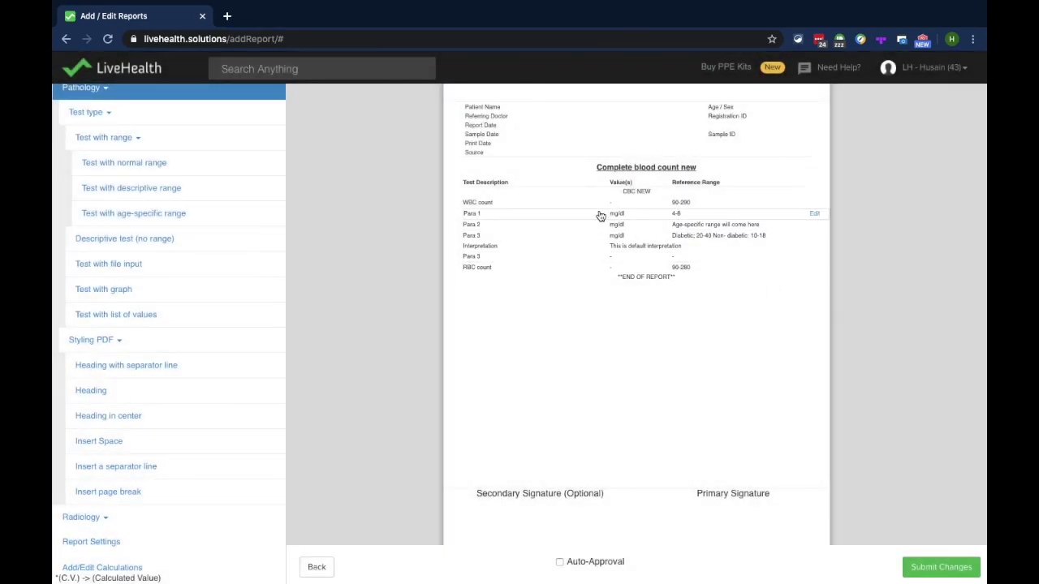